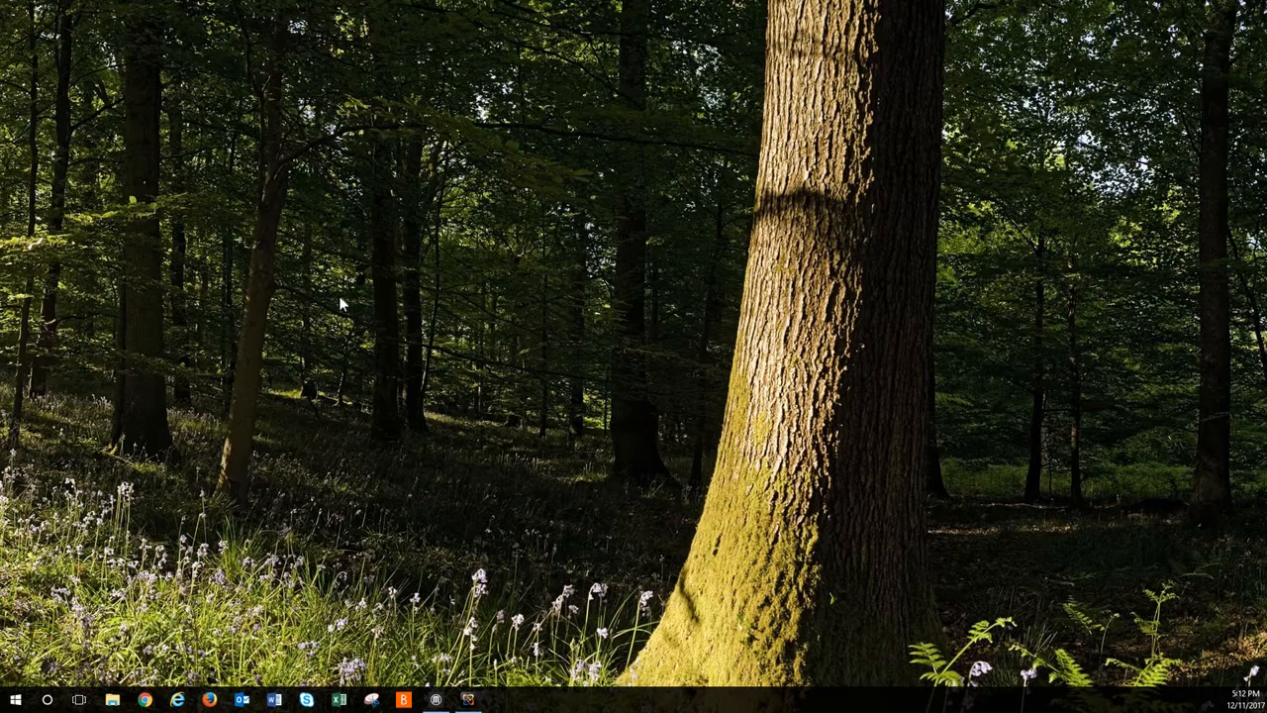
Step: Create a desktop folder named with the person's first name and place it in the desktop's upper-left corner
{"action": "right_click", "coordinate": [342, 262]}
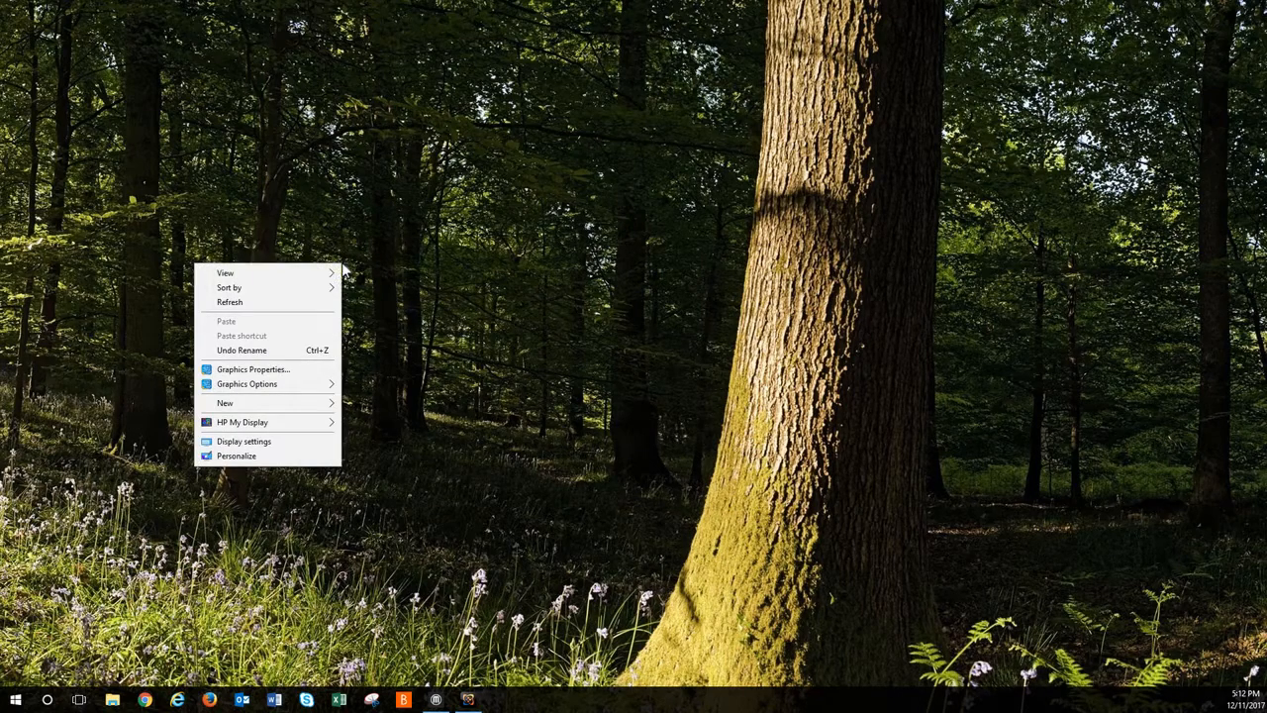
{"action": "mouse_move", "coordinate": [312, 409]}
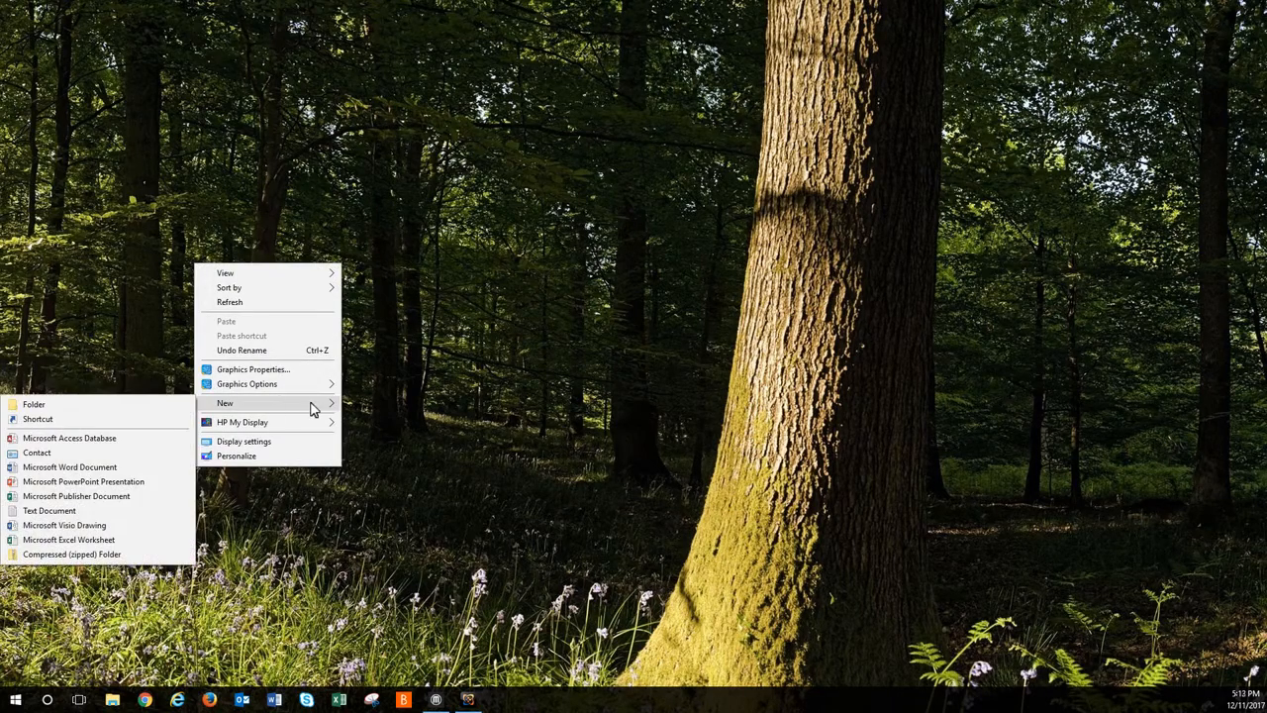
{"action": "left_click", "coordinate": [173, 403]}
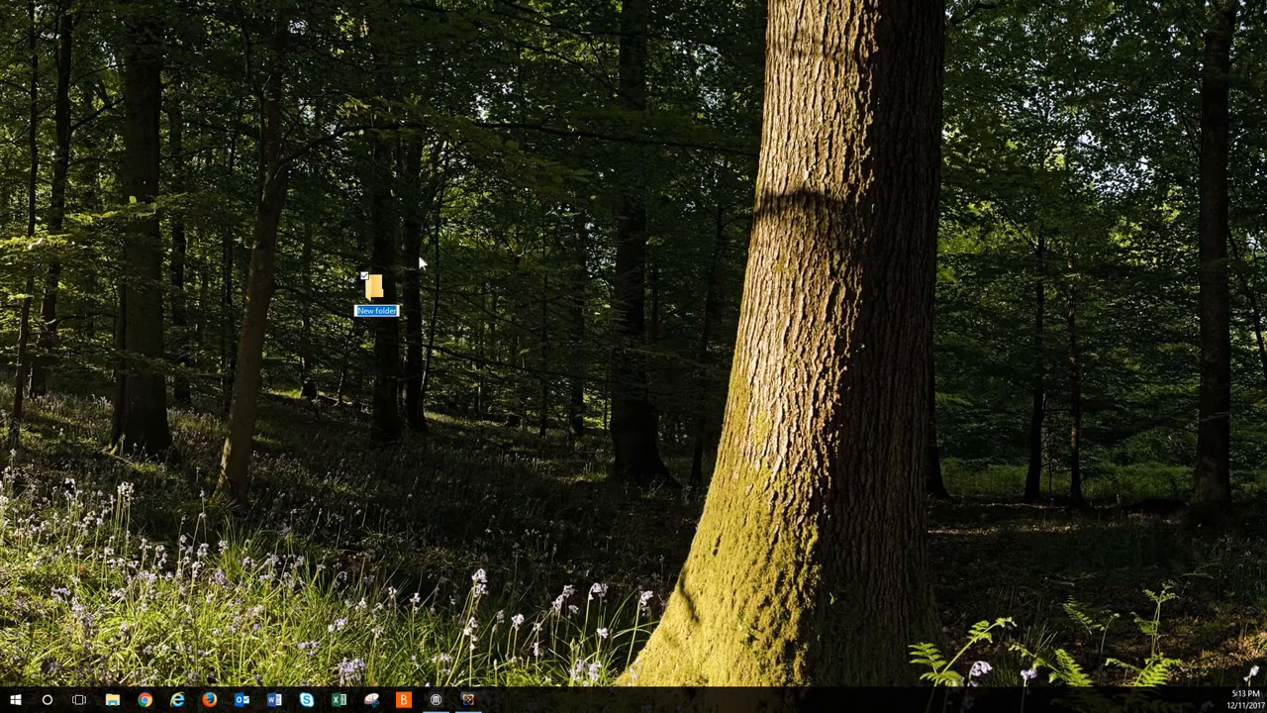
{"action": "type", "text": "Ricrdo"}
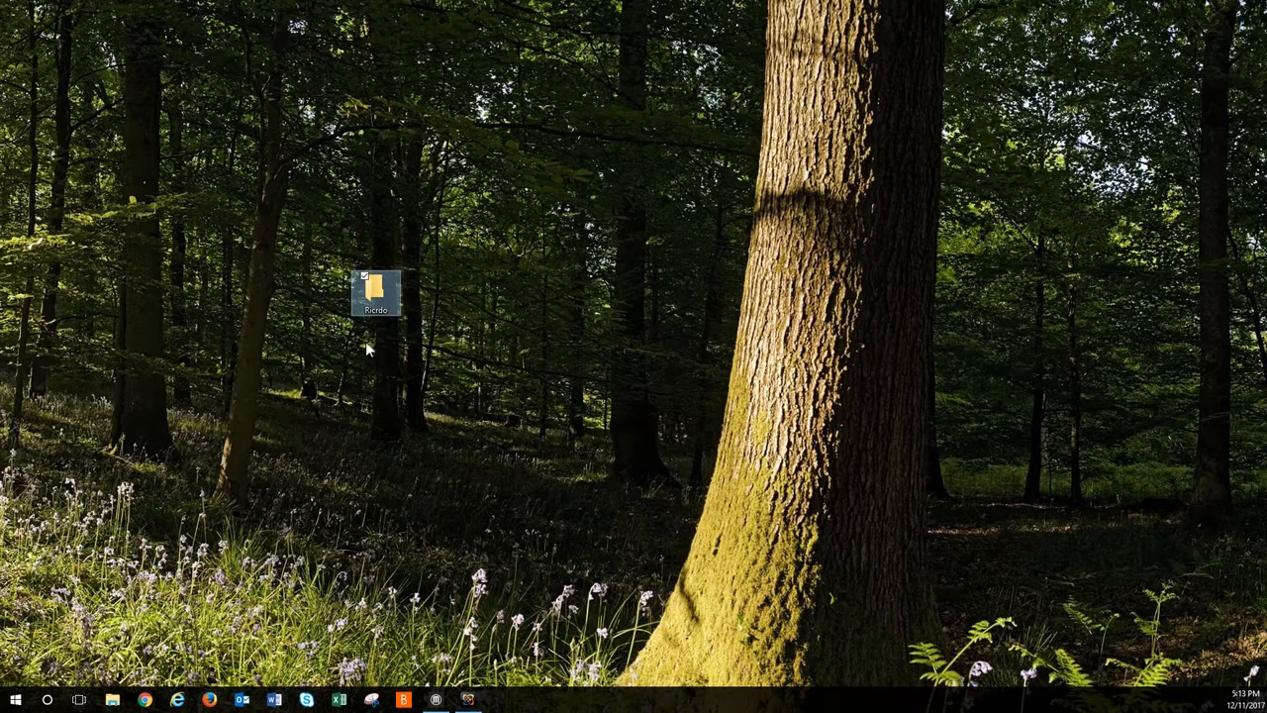
{"action": "left_click_drag", "start_coordinate": [382, 299], "coordinate": [30, 39]}
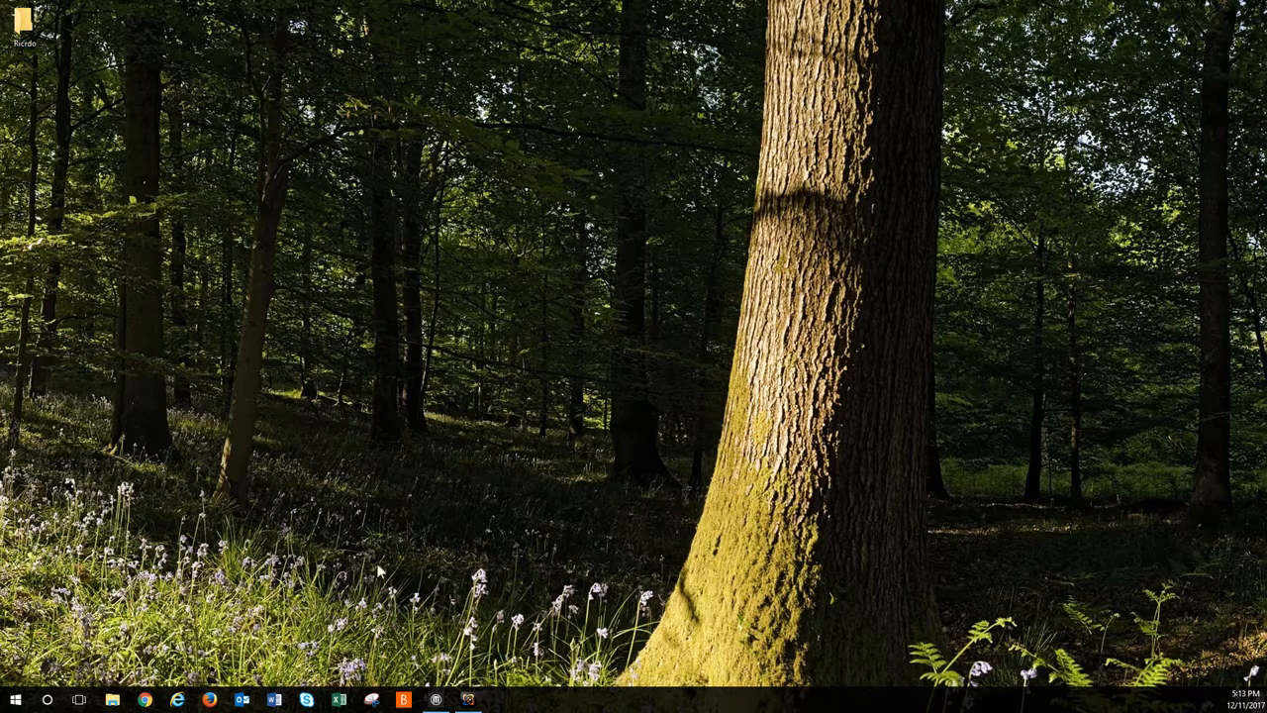
{"action": "left_click", "coordinate": [177, 700]}
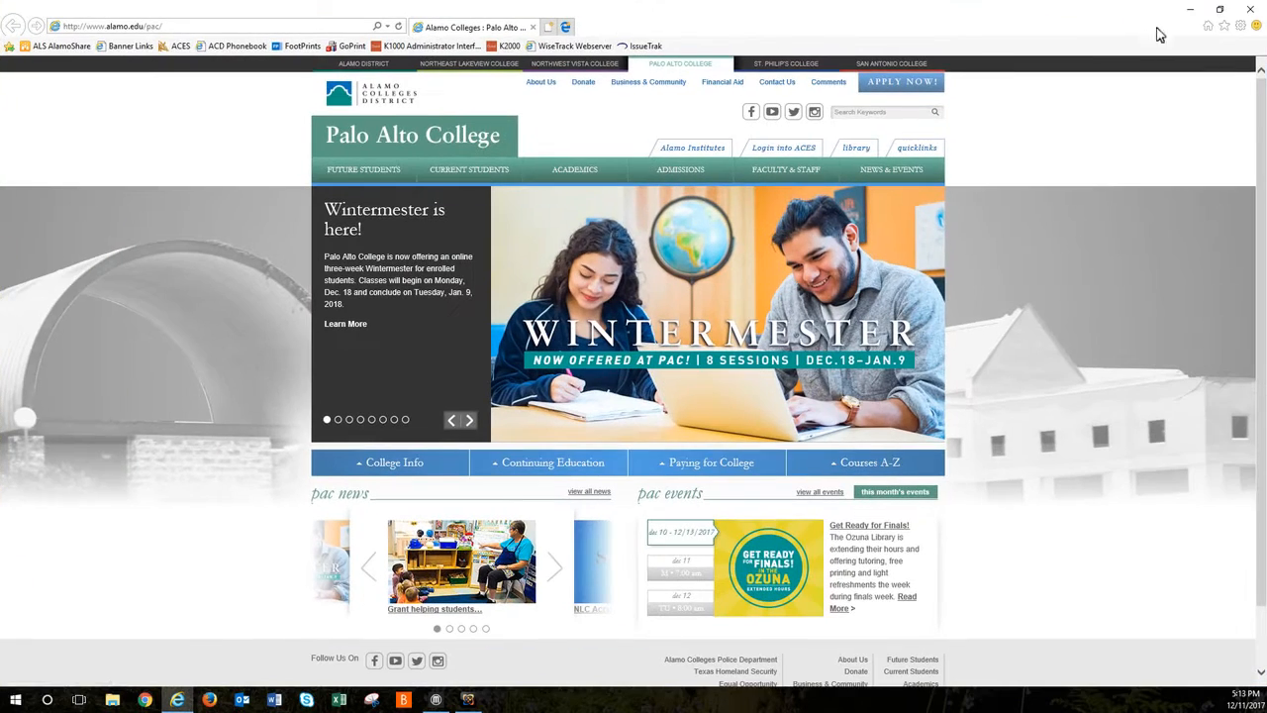
{"action": "left_click", "coordinate": [1161, 29]}
{"action": "left_click", "coordinate": [233, 35]}
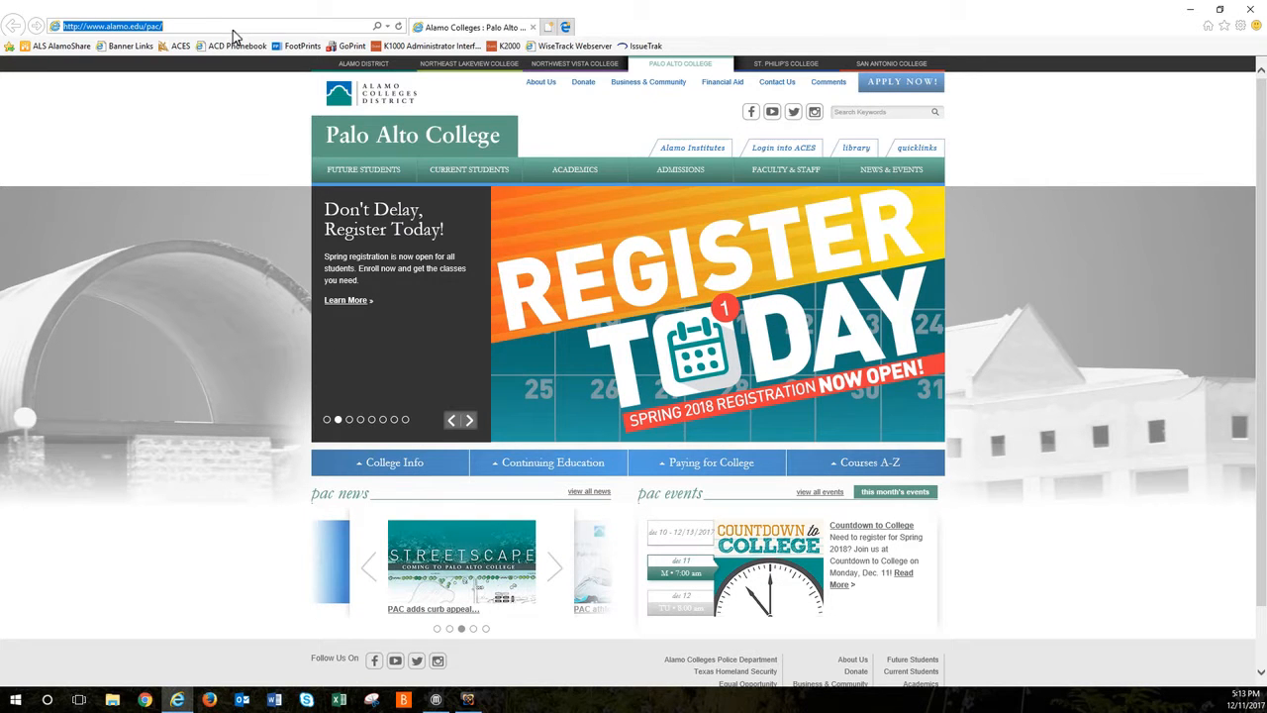
{"action": "type", "text": "www."}
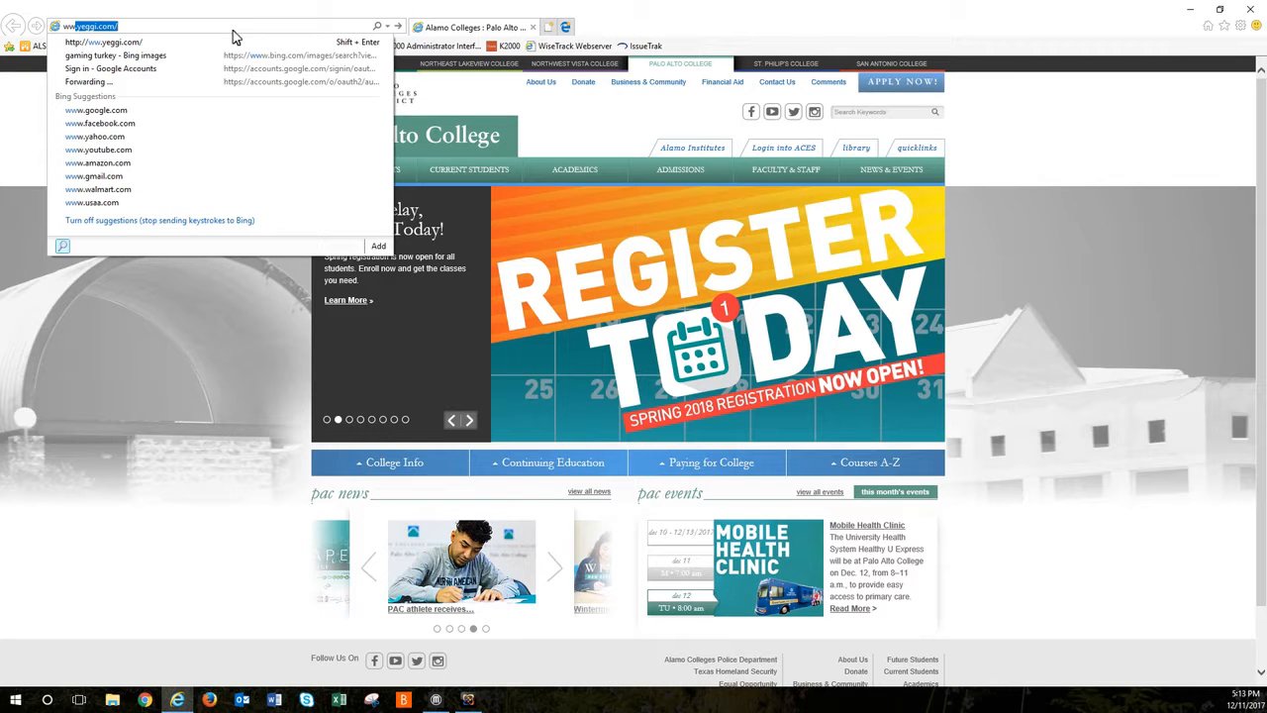
{"action": "key", "text": "Return"}
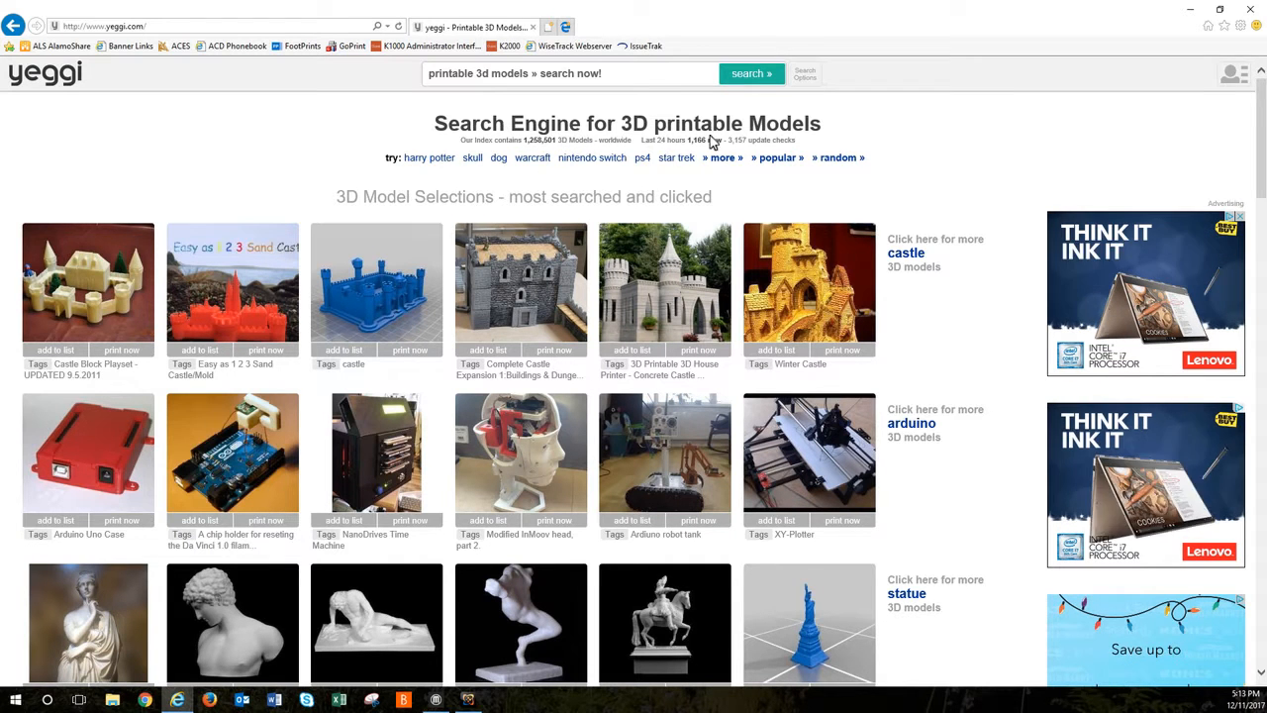
Step: Limit the 3D model search to free models and search for "Scraper"
{"action": "left_click", "coordinate": [803, 80]}
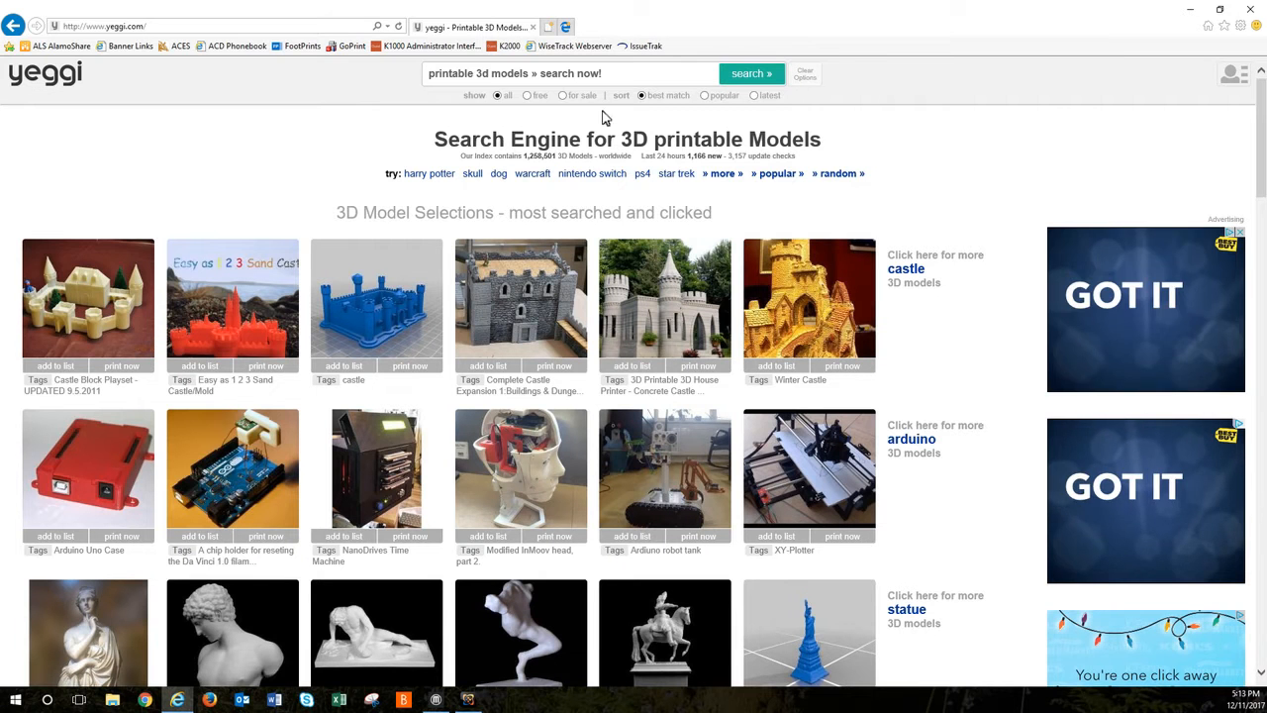
{"action": "left_click", "coordinate": [531, 95]}
{"action": "left_click", "coordinate": [535, 73]}
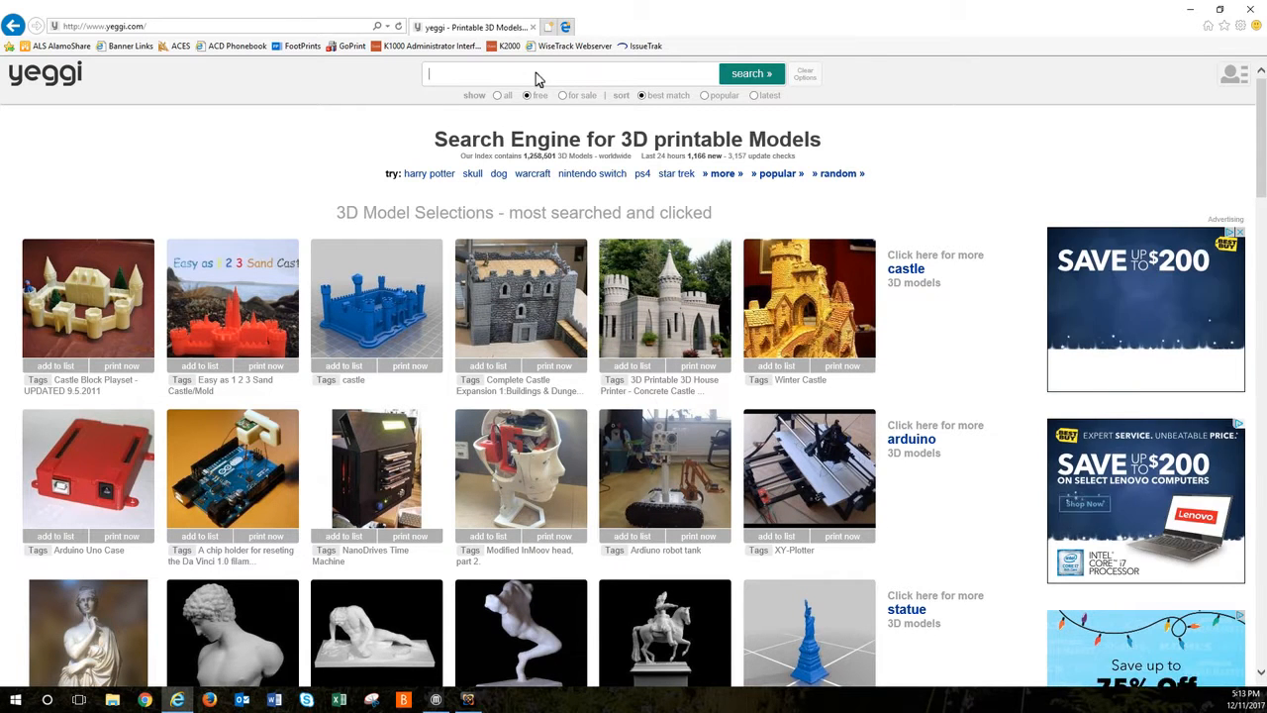
{"action": "type", "text": "Scraper"}
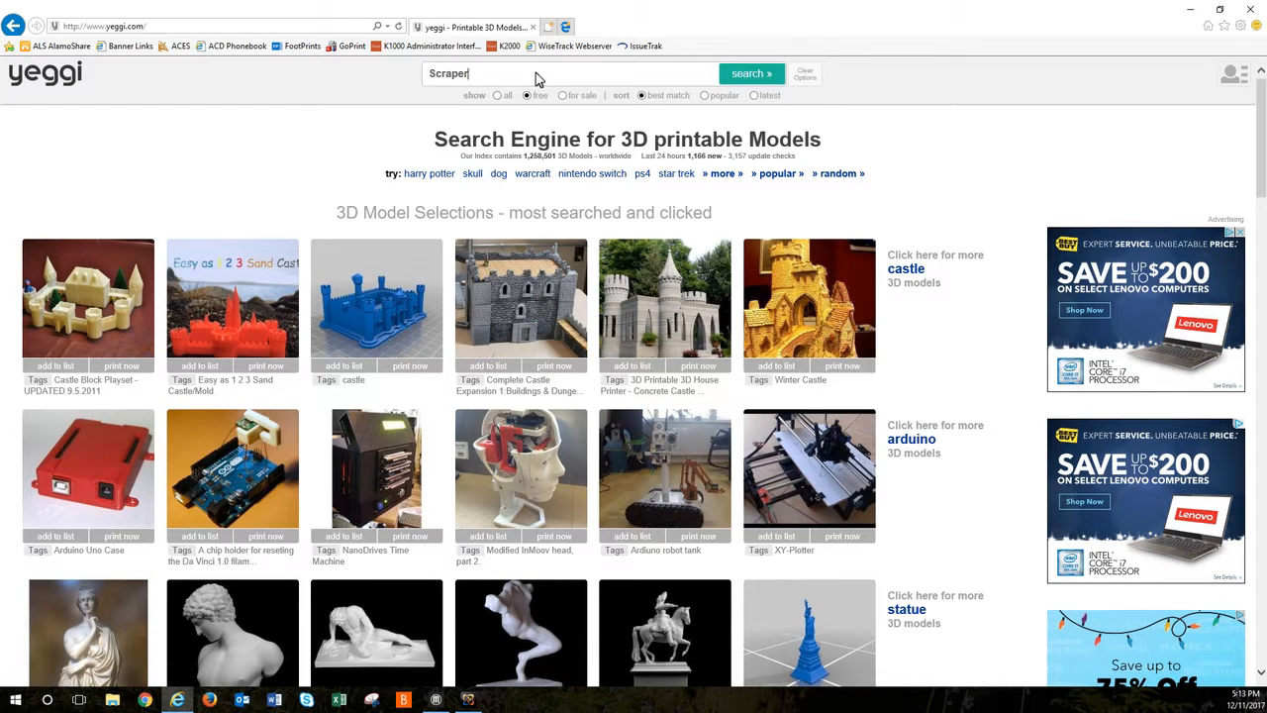
{"action": "key", "text": "Return"}
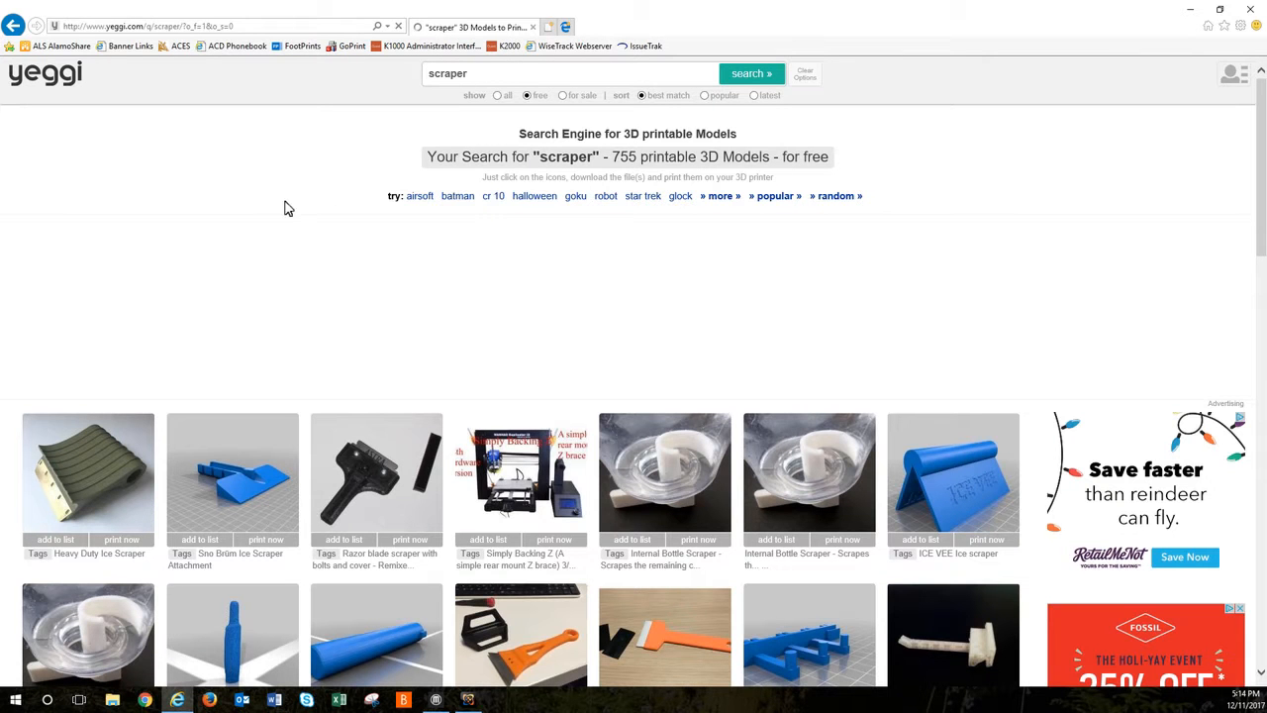
Step: Browse the scraper results and open the Multipurpose Scraper Tool model page
{"action": "scroll", "coordinate": [208, 277], "scroll_direction": "down", "scroll_amount": 1}
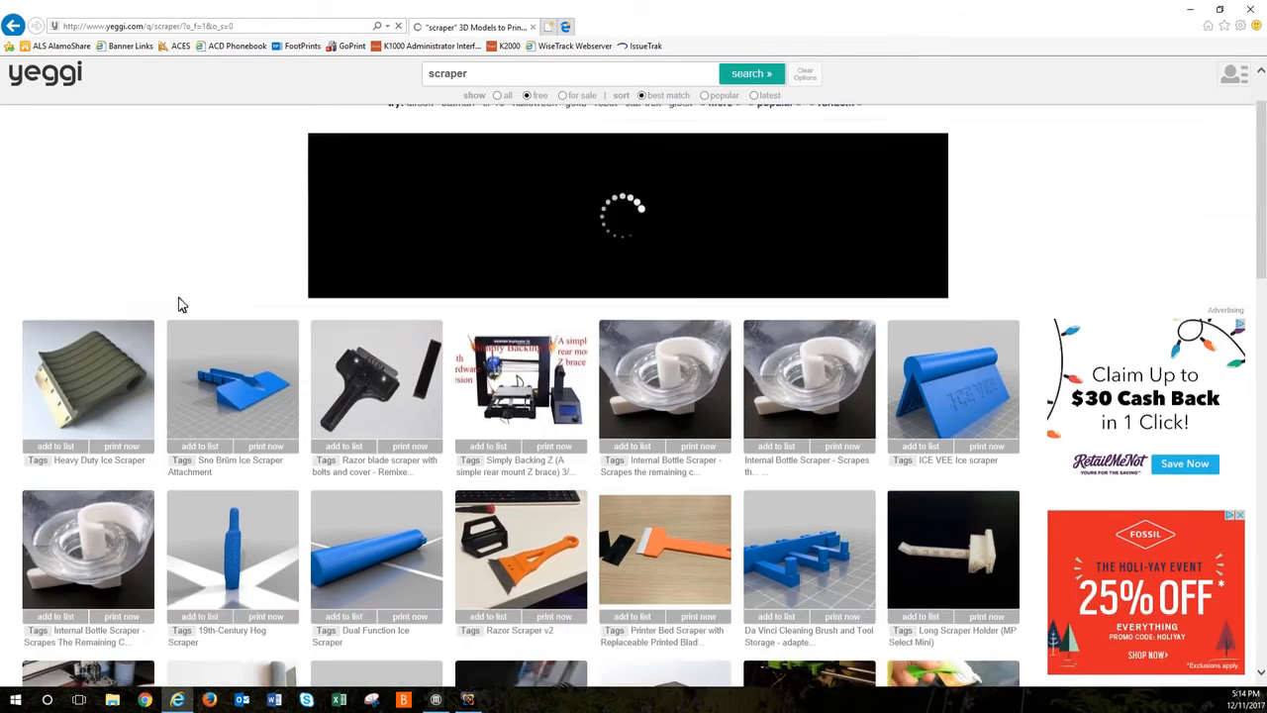
{"action": "scroll", "coordinate": [278, 410], "scroll_direction": "down", "scroll_amount": 2}
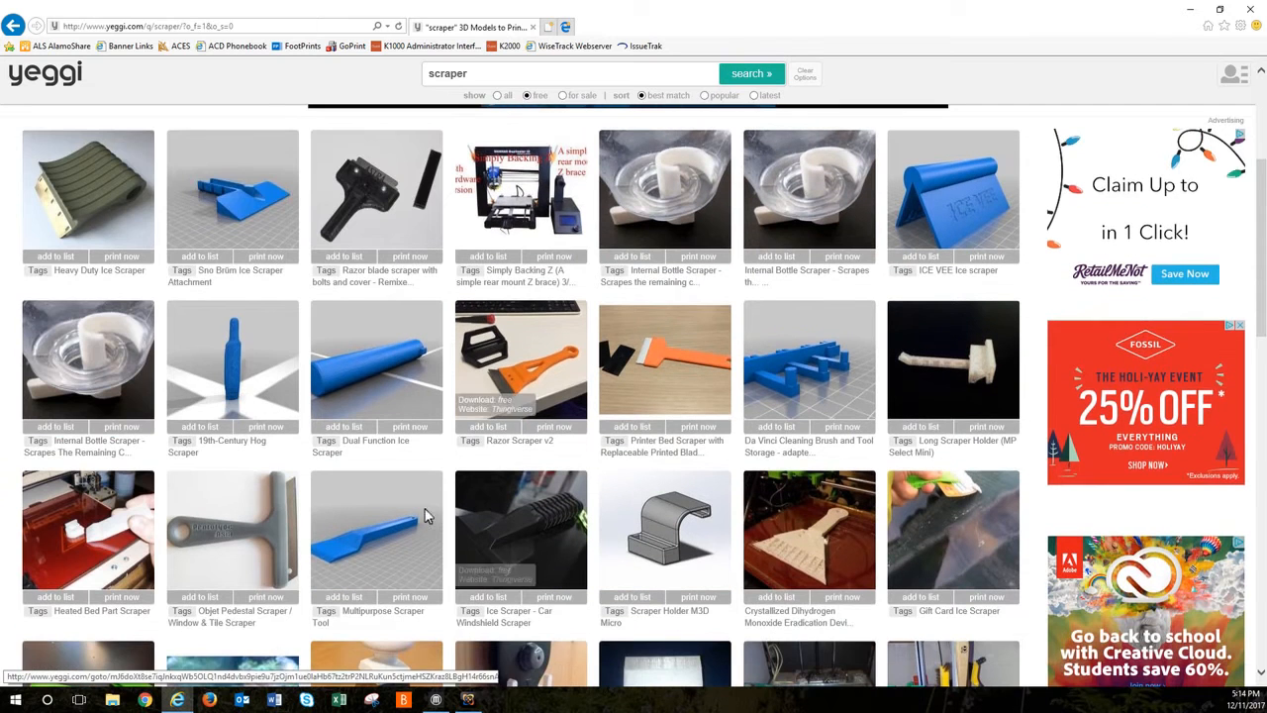
{"action": "scroll", "coordinate": [414, 476], "scroll_direction": "down", "scroll_amount": 3}
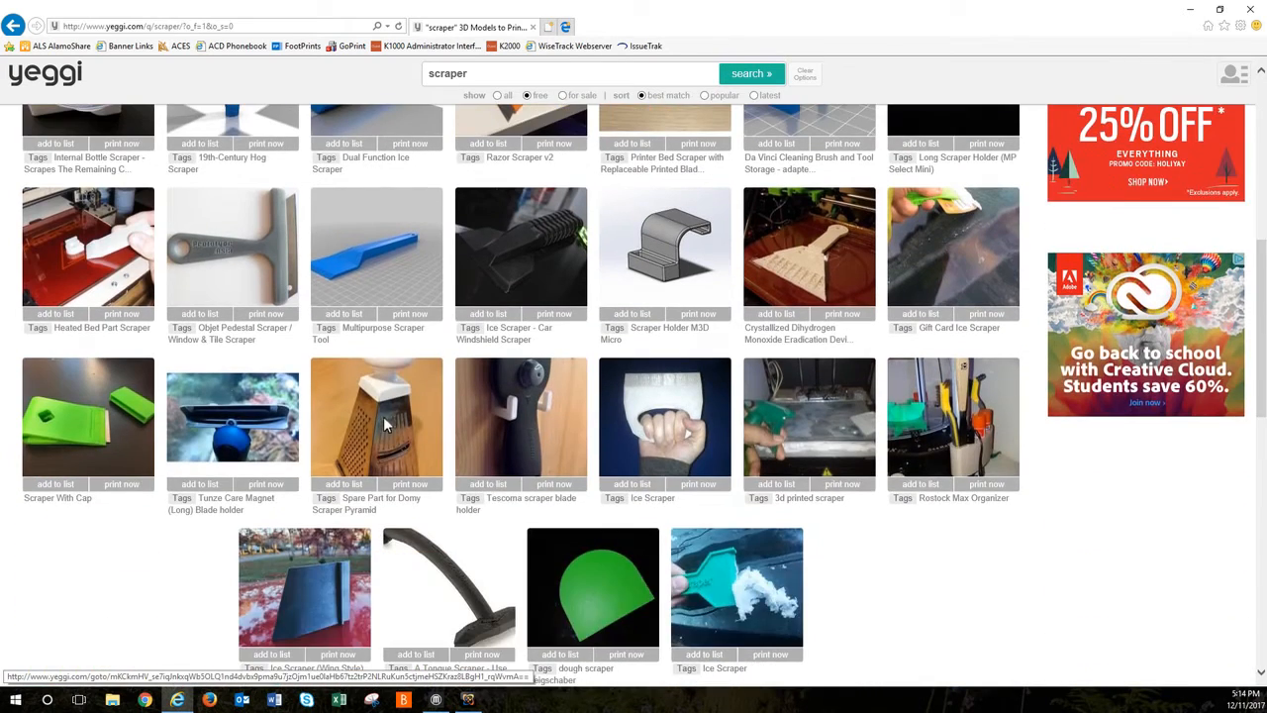
{"action": "scroll", "coordinate": [380, 427], "scroll_direction": "up", "scroll_amount": 1}
{"action": "scroll", "coordinate": [379, 427], "scroll_direction": "up", "scroll_amount": 1}
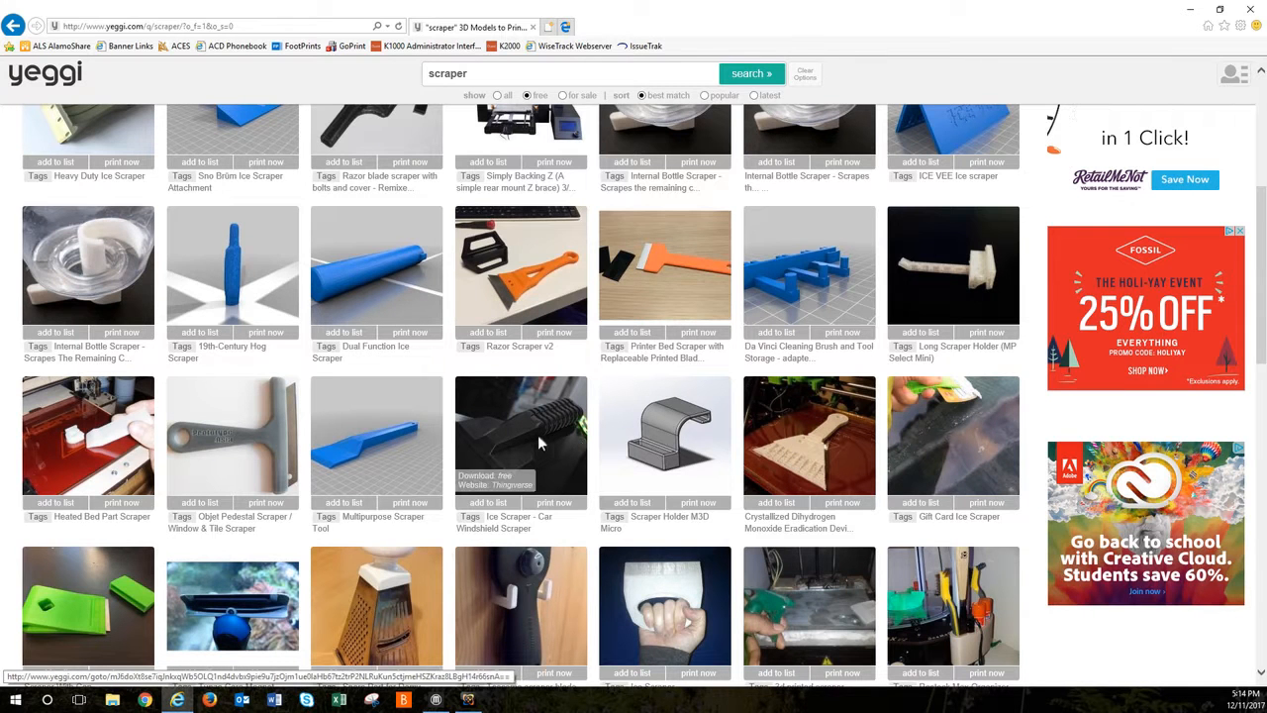
{"action": "left_click", "coordinate": [373, 416]}
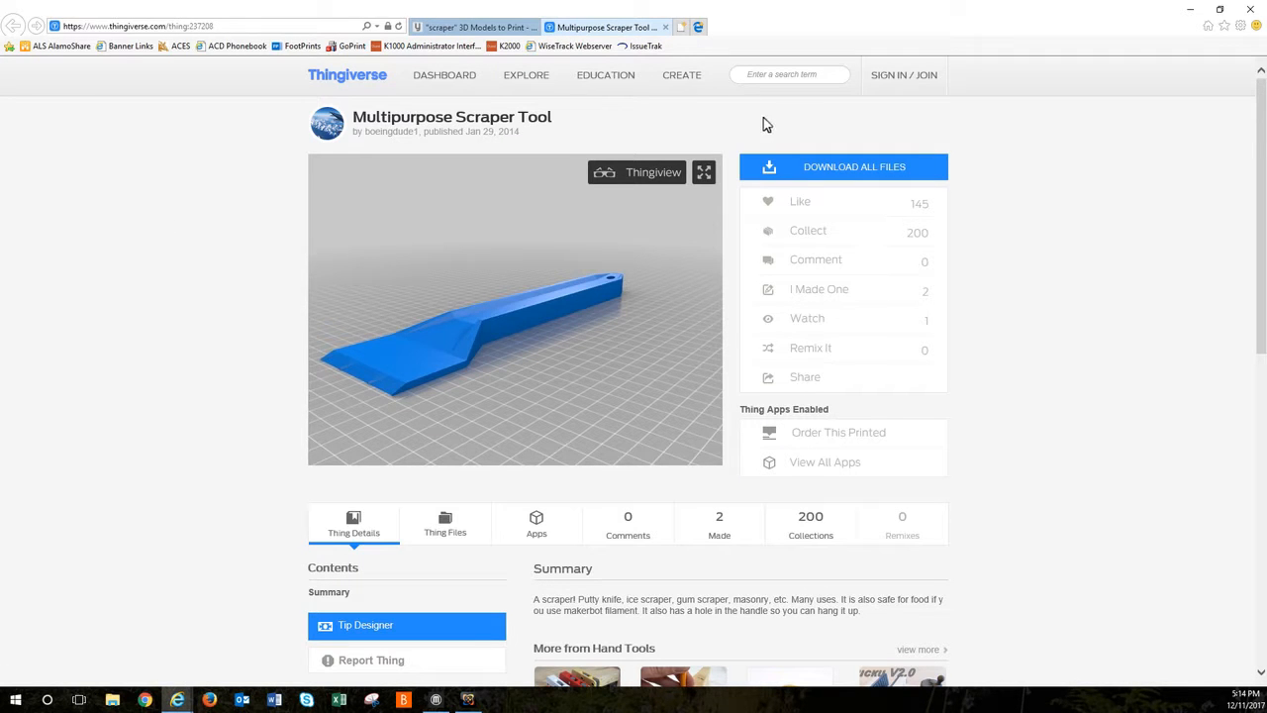
Step: Try to save all files of the Multipurpose Scraper Tool as a zip archive in the personal desktop folder
{"action": "left_click", "coordinate": [838, 162]}
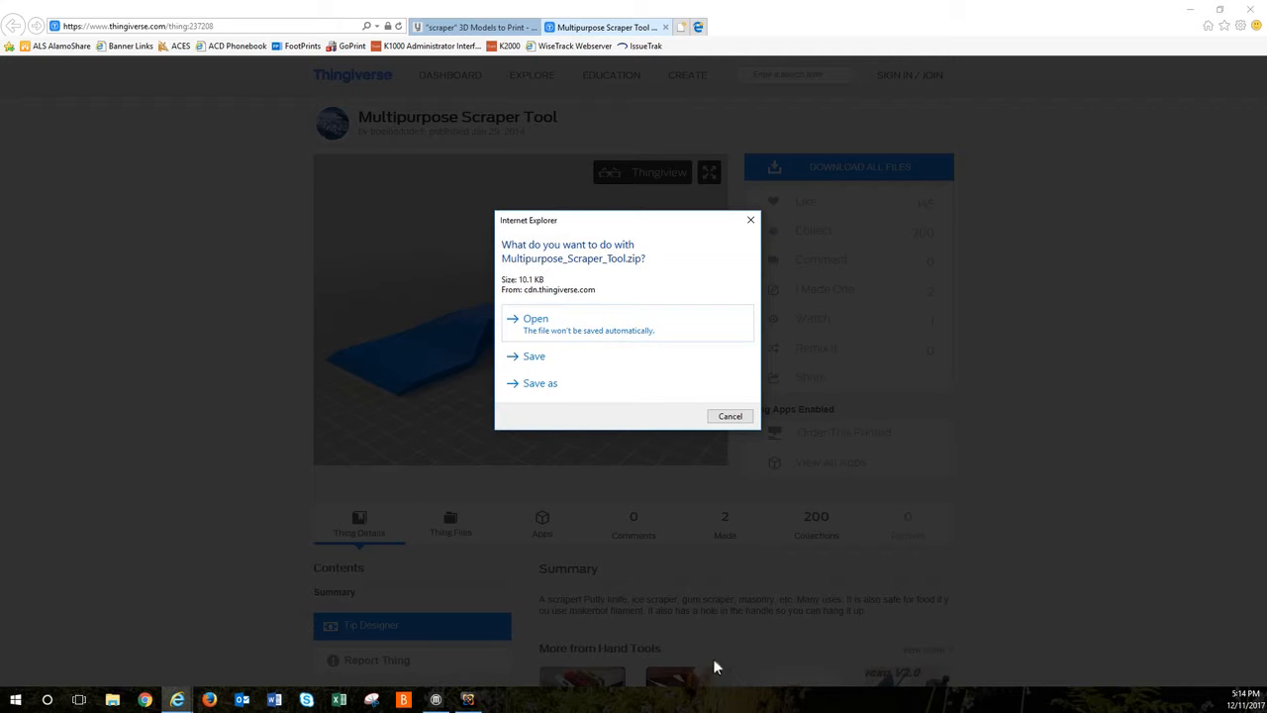
{"action": "left_click", "coordinate": [538, 383]}
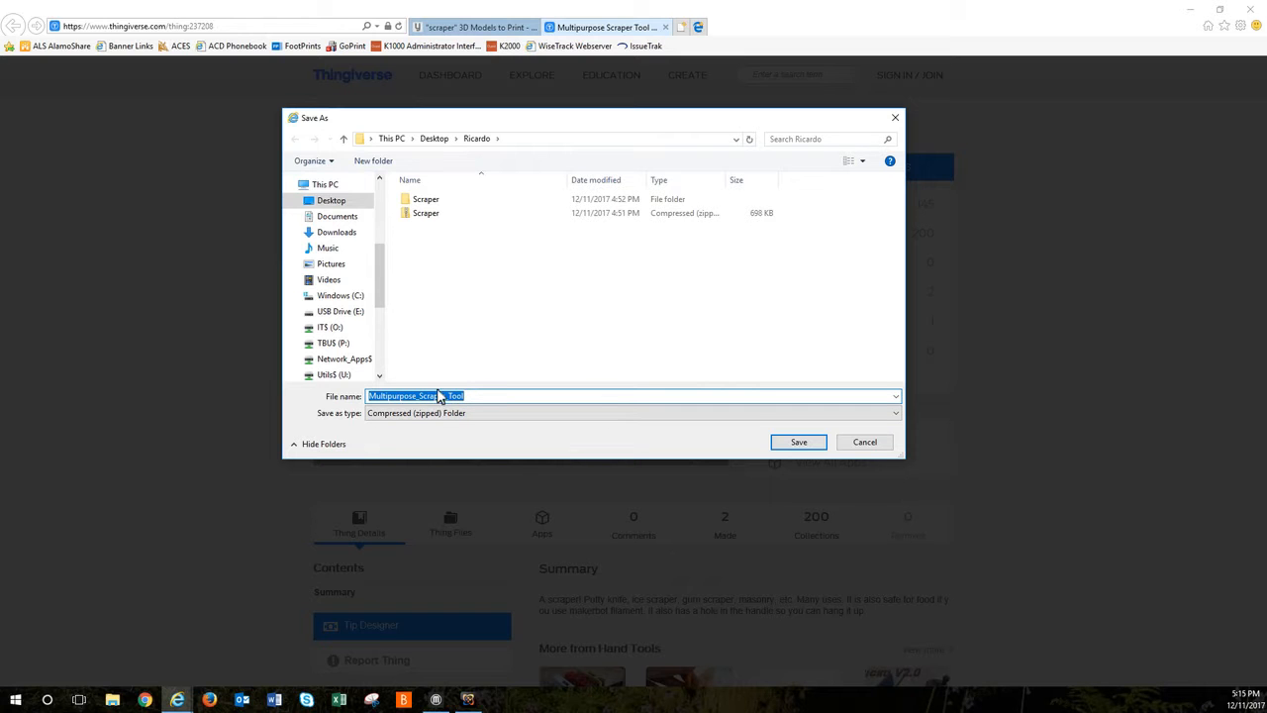
{"action": "left_click", "coordinate": [896, 119]}
Step: Close all browser tabs and open the personal folder on the desktop in File Explorer
{"action": "left_click", "coordinate": [1250, 10]}
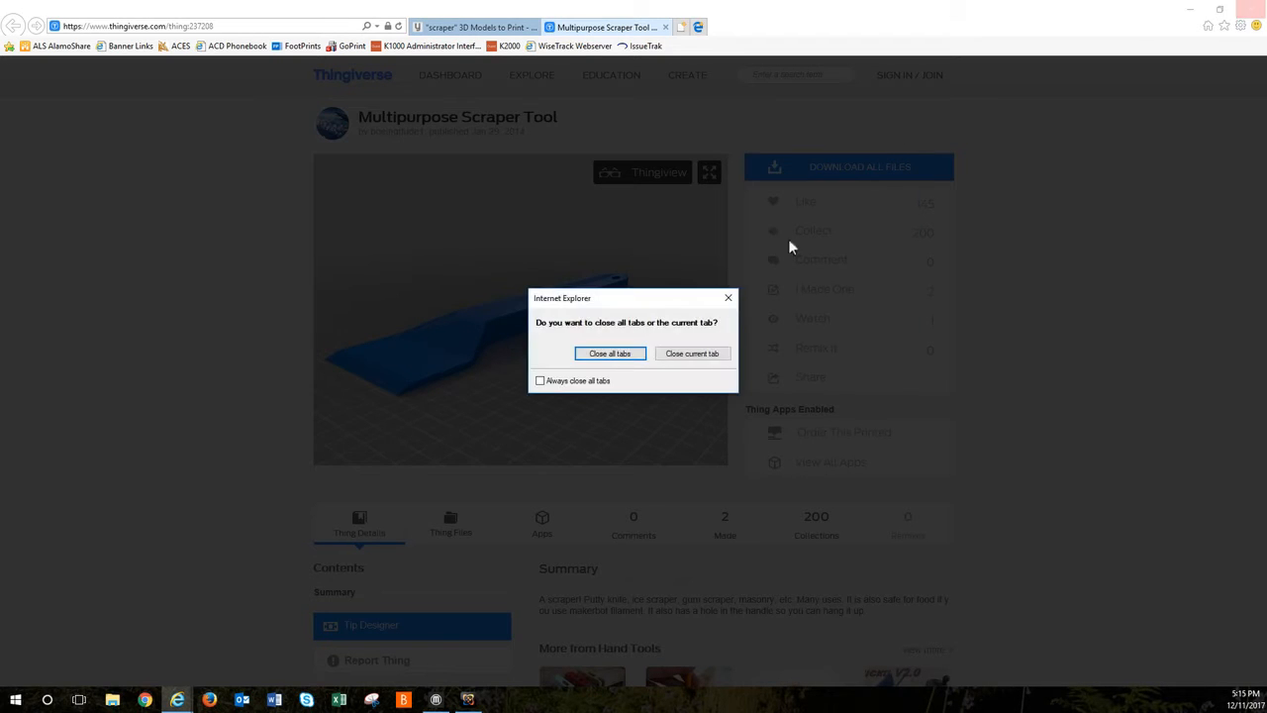
{"action": "left_click", "coordinate": [630, 357]}
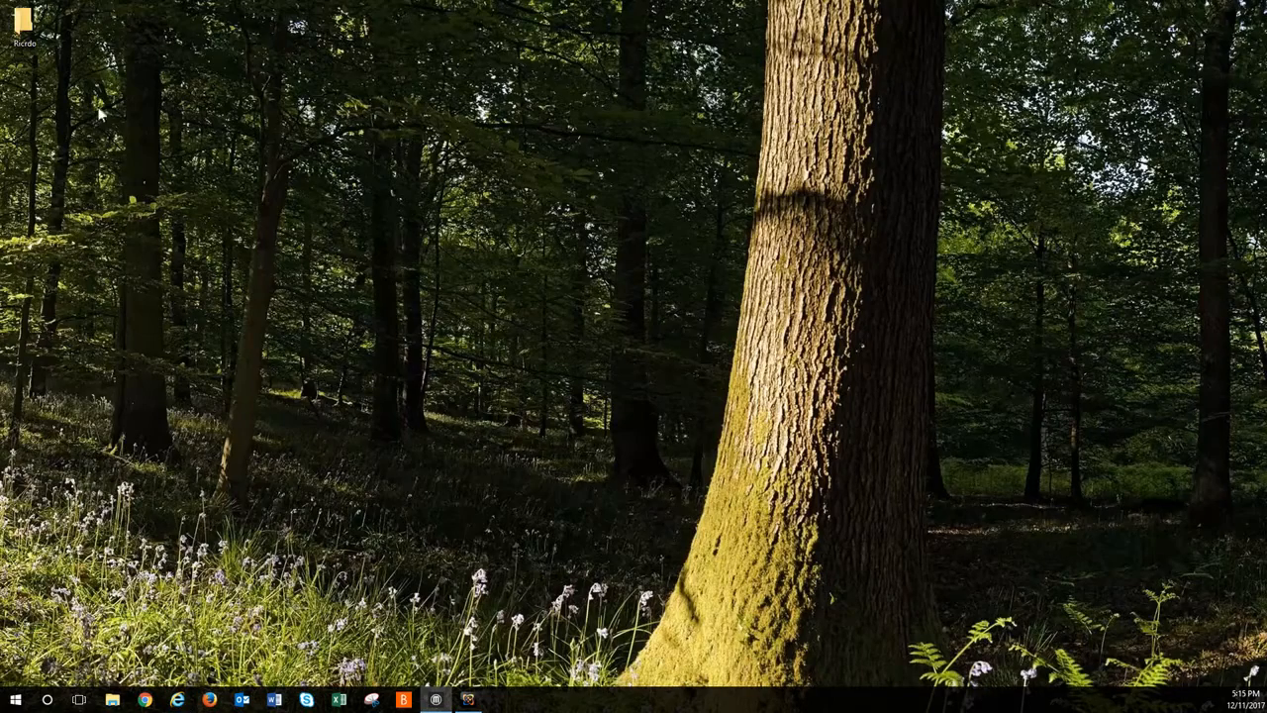
{"action": "left_click_drag", "start_coordinate": [25, 24], "coordinate": [376, 227]}
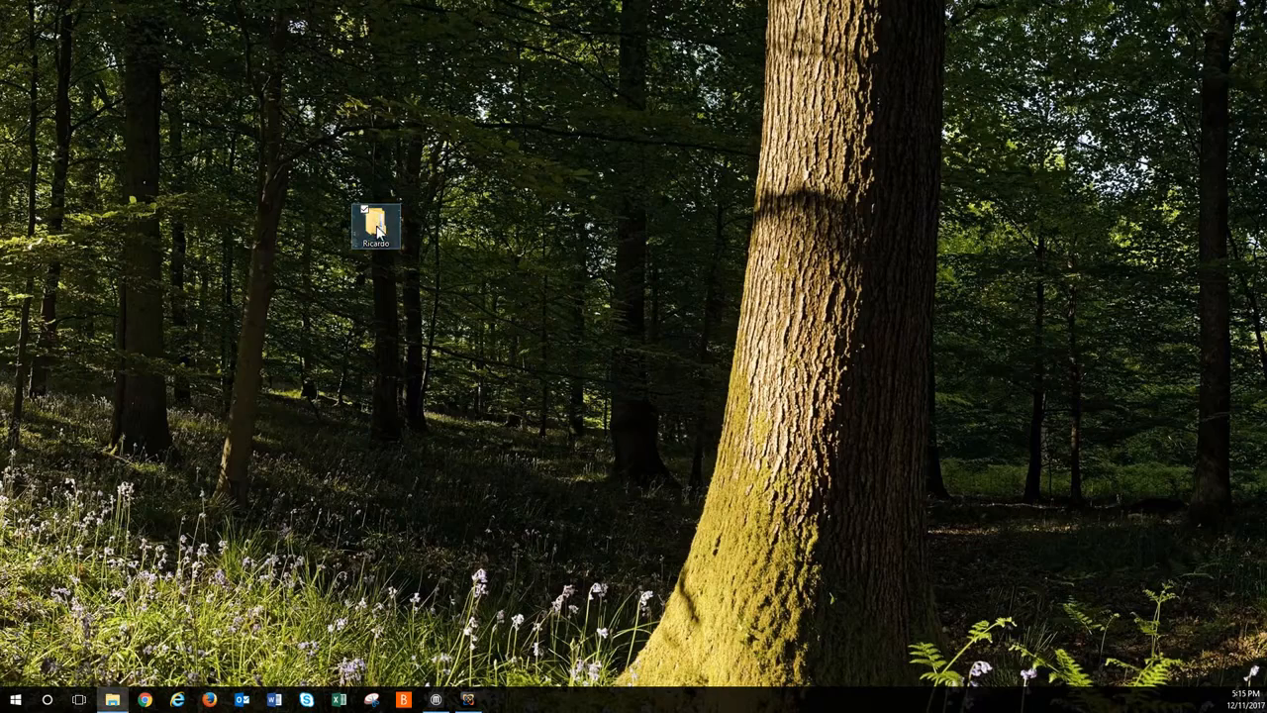
{"action": "double_click", "coordinate": [375, 223]}
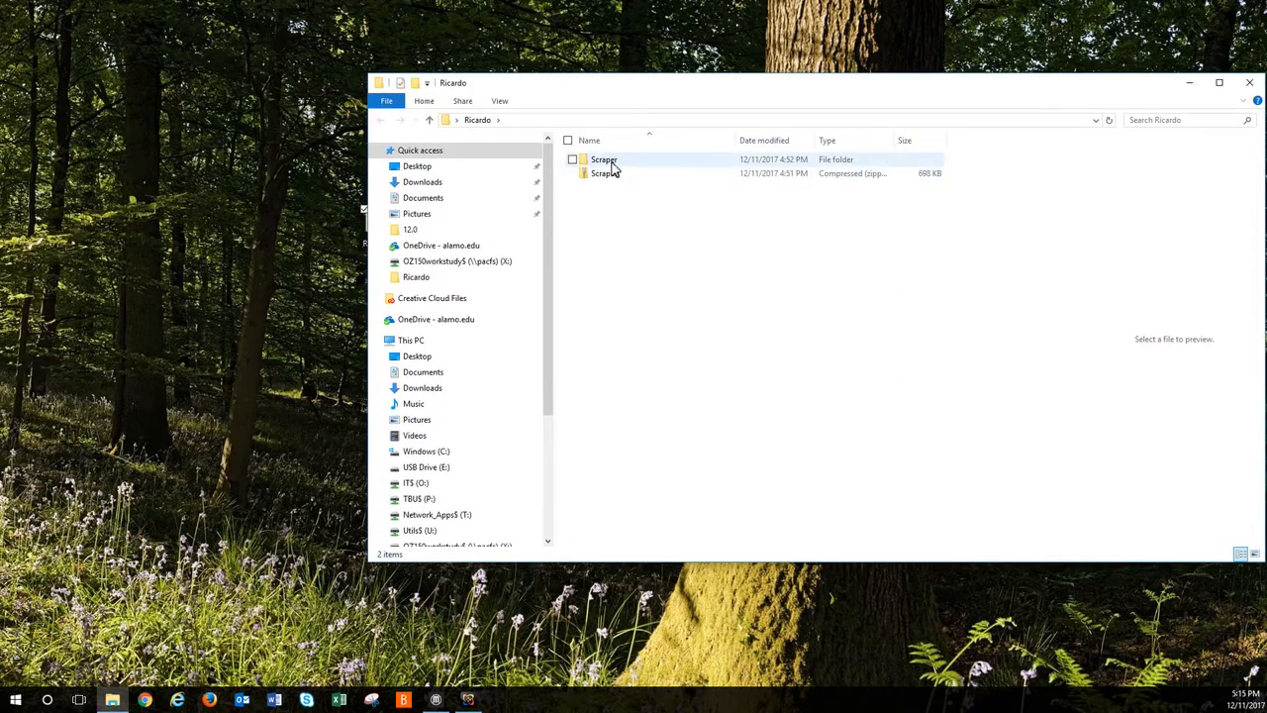
Step: Look inside the compressed Scraper archive, then close the folder window and move the folder back near the desktop's upper-left corner
{"action": "double_click", "coordinate": [612, 174]}
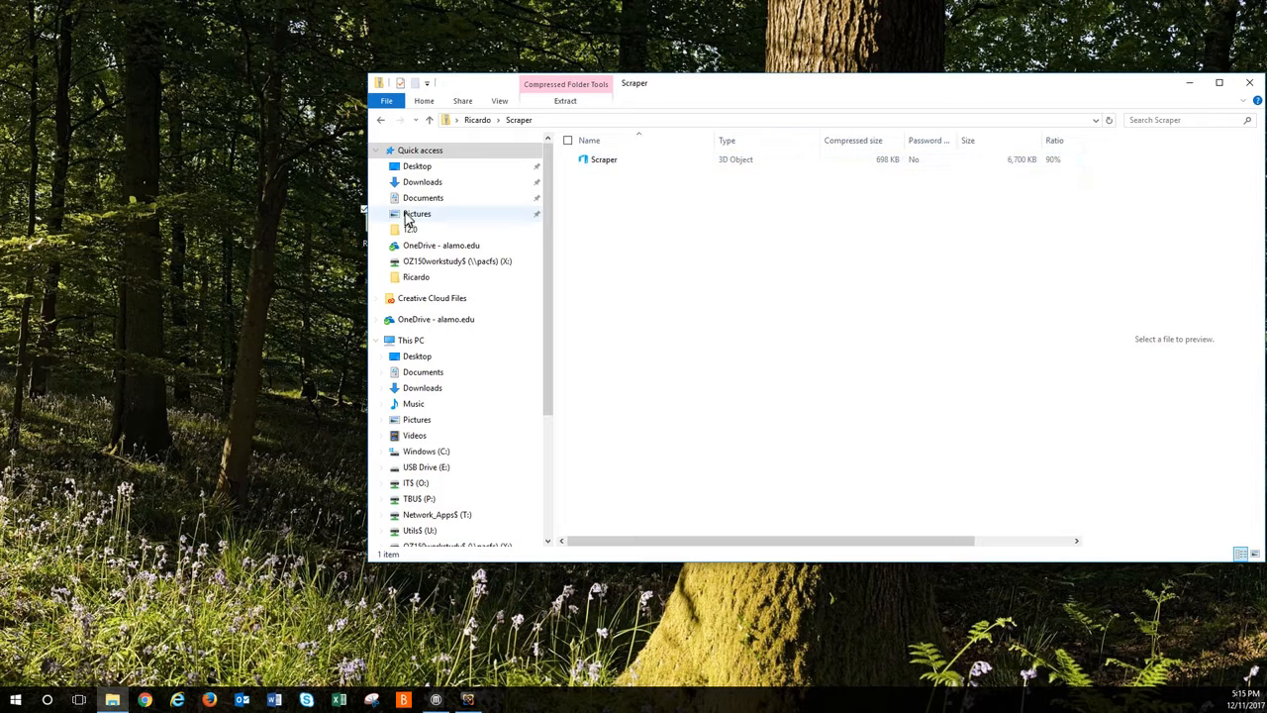
{"action": "right_click", "coordinate": [231, 183]}
{"action": "left_click", "coordinate": [174, 218]}
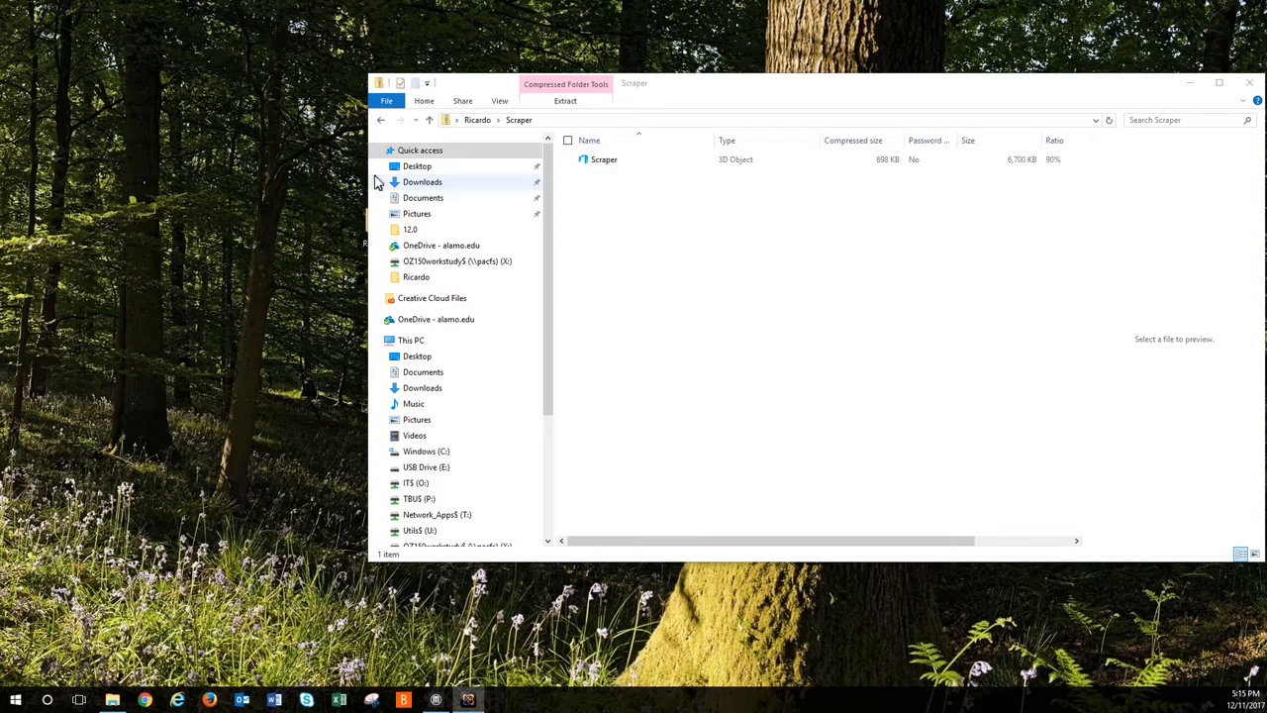
{"action": "left_click", "coordinate": [381, 121]}
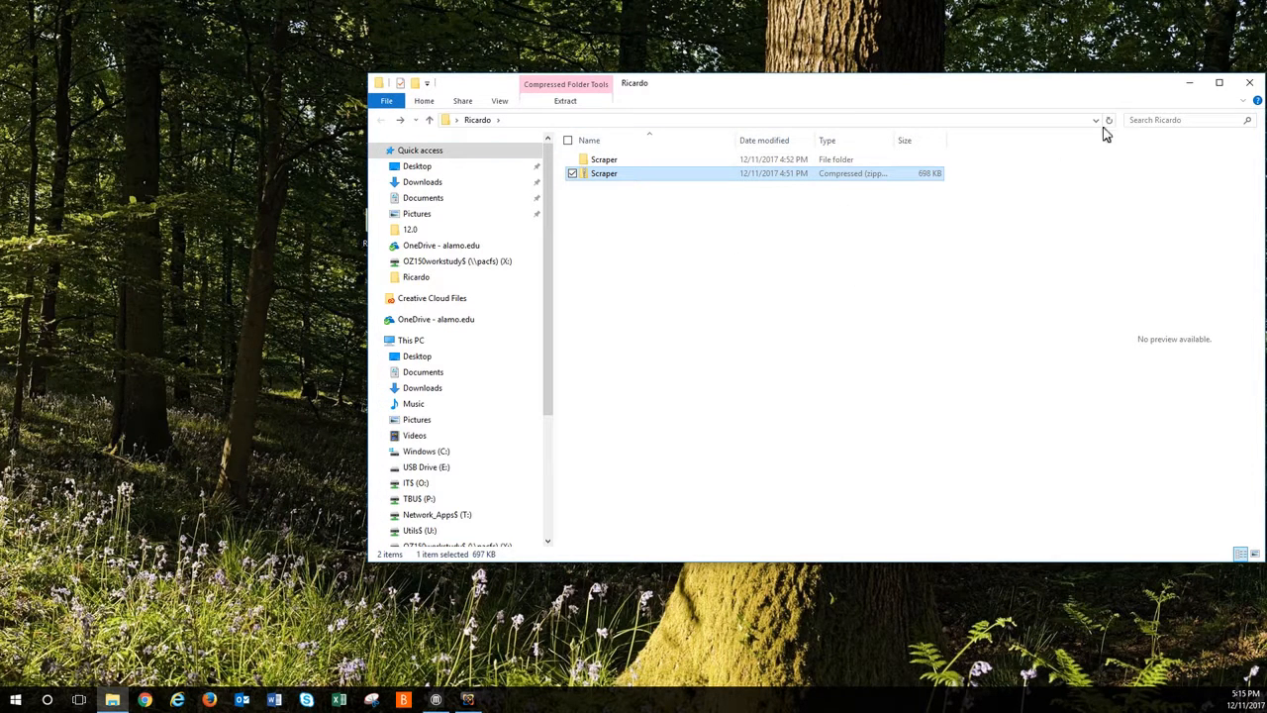
{"action": "left_click", "coordinate": [1248, 85]}
{"action": "left_click_drag", "start_coordinate": [374, 220], "coordinate": [74, 27]}
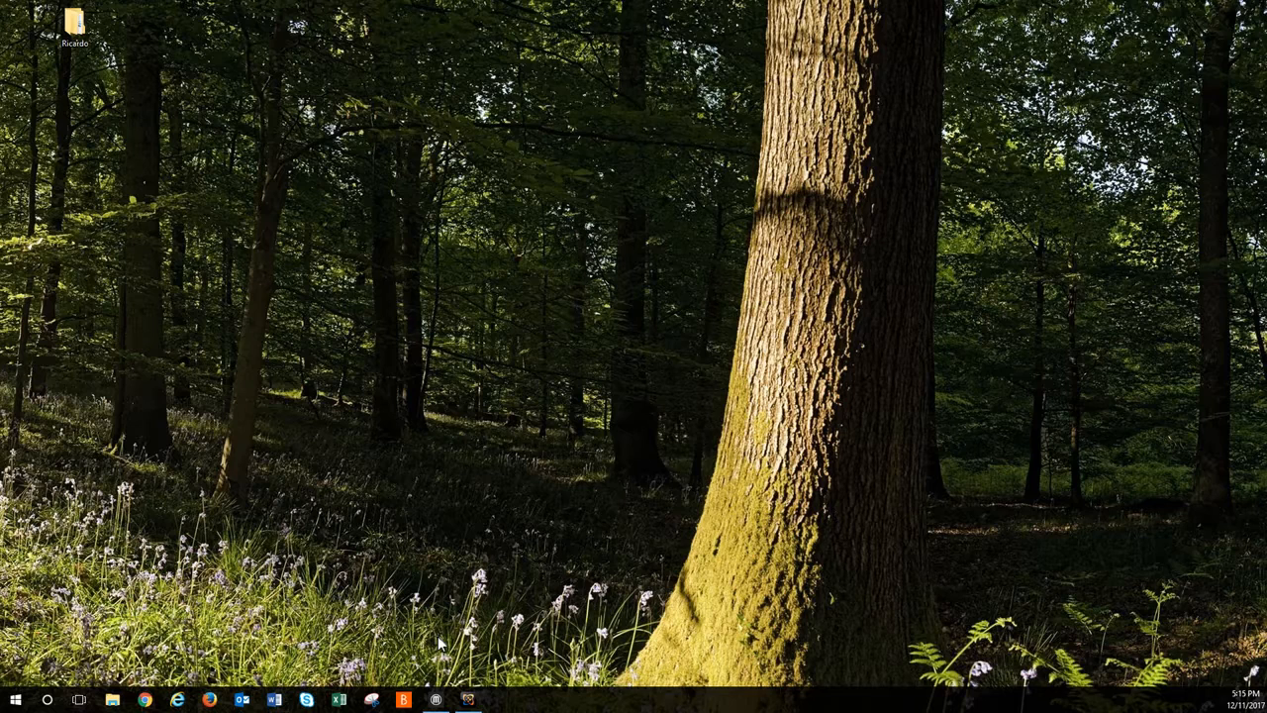
Step: Switch to MakerBot Print and add the Scraper 3D model from the desktop's Scraper folder to the new project
{"action": "left_click", "coordinate": [436, 699]}
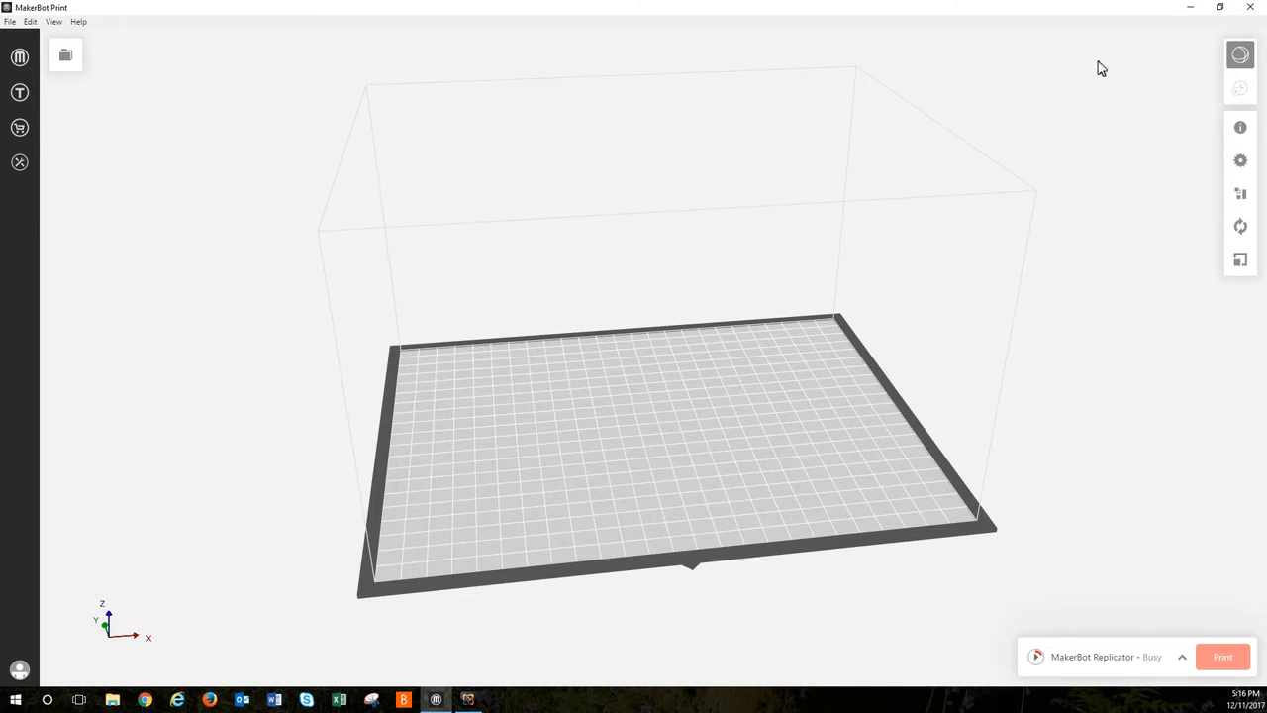
{"action": "left_click", "coordinate": [66, 58]}
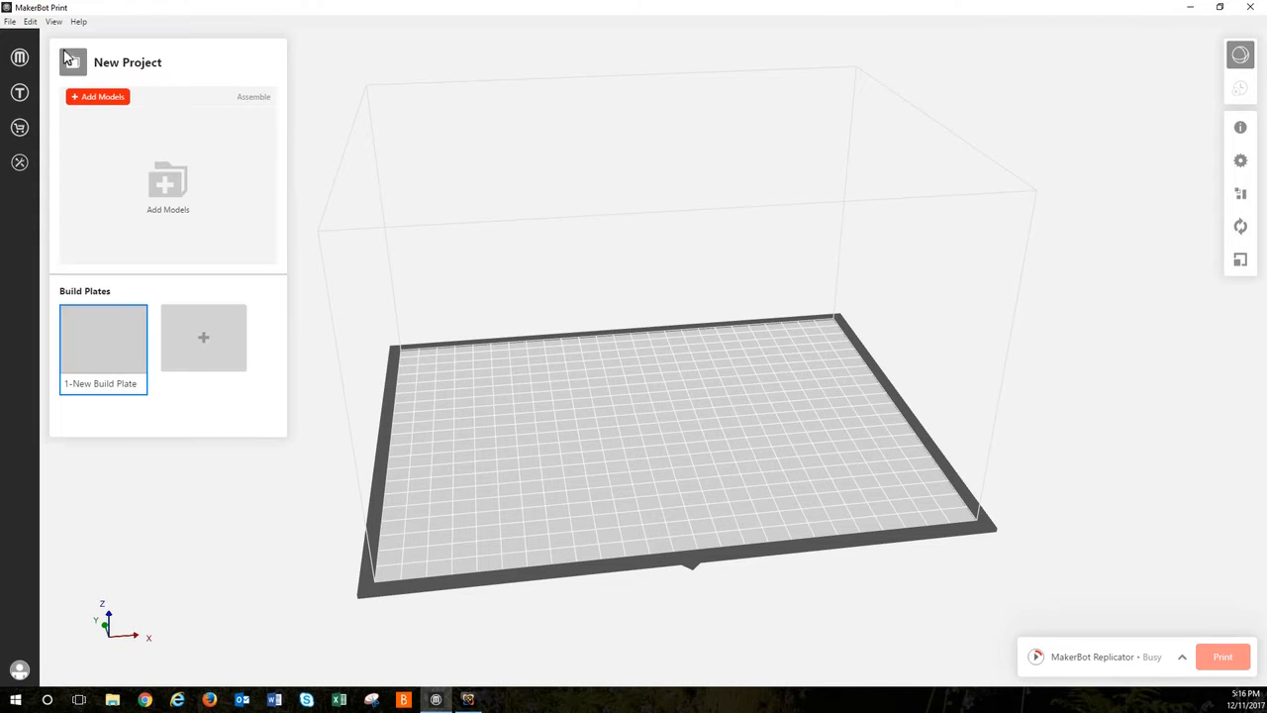
{"action": "left_click", "coordinate": [98, 97]}
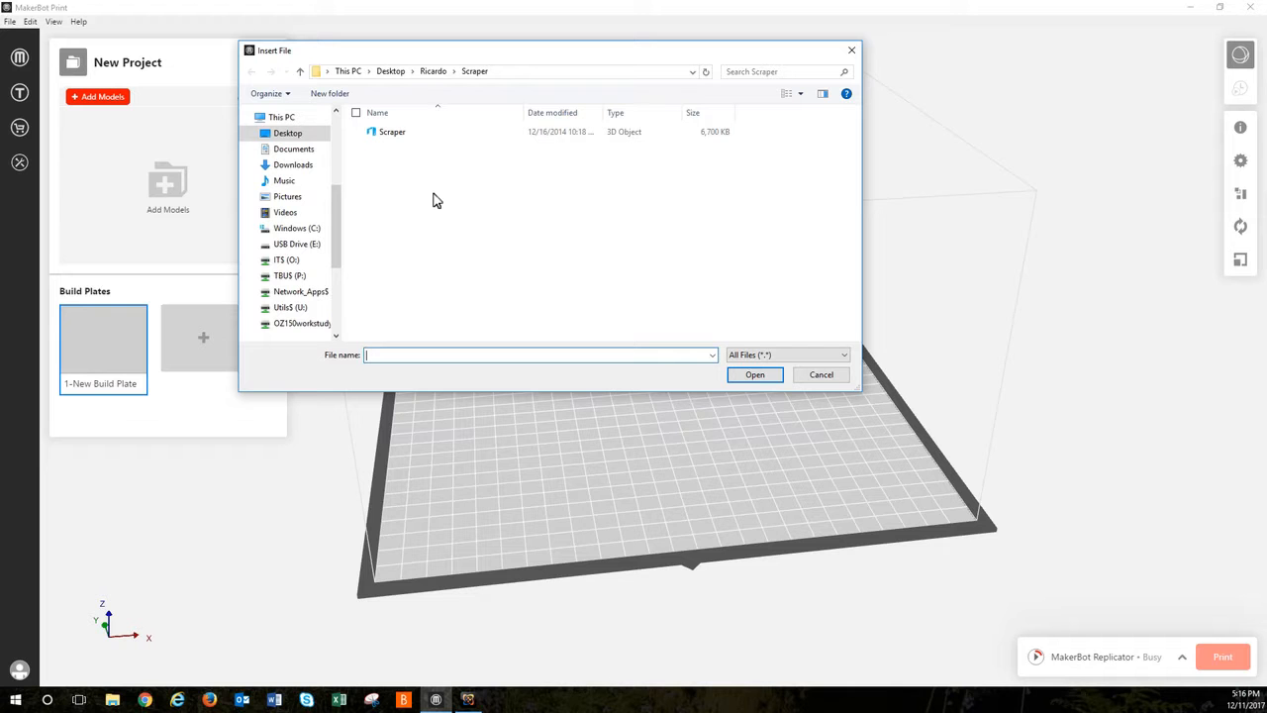
{"action": "double_click", "coordinate": [389, 139]}
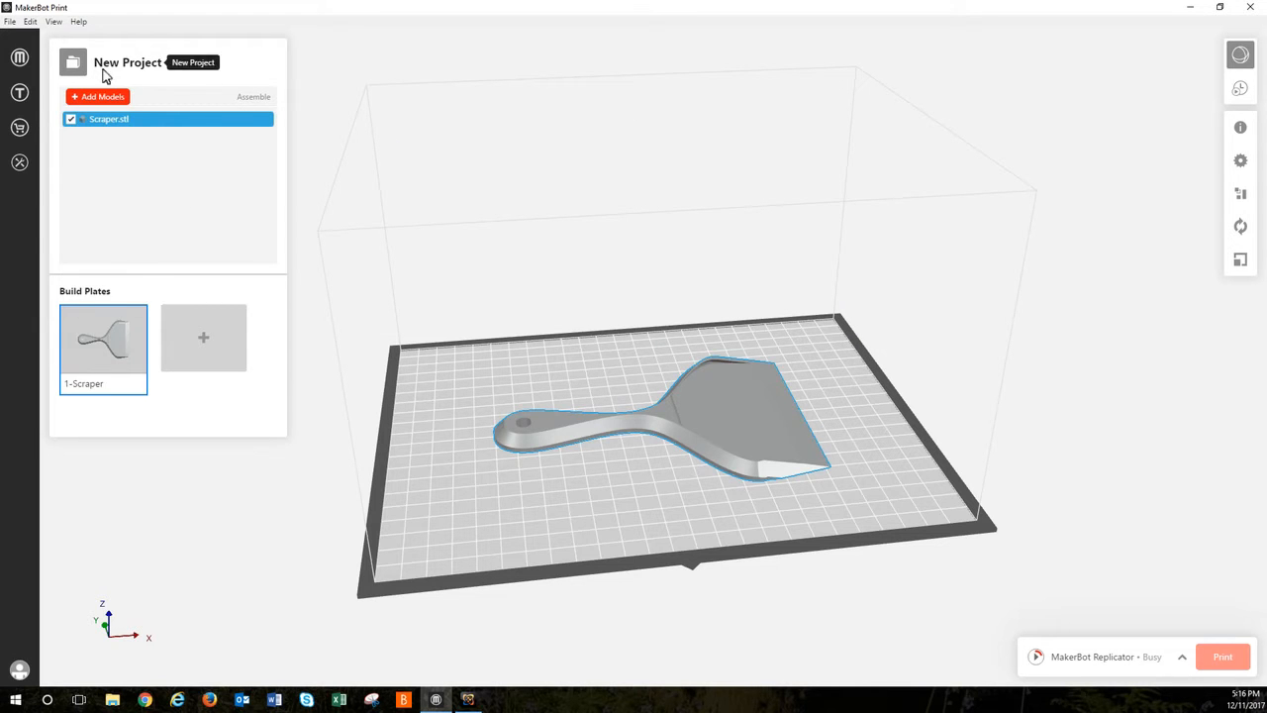
{"action": "left_click", "coordinate": [68, 68]}
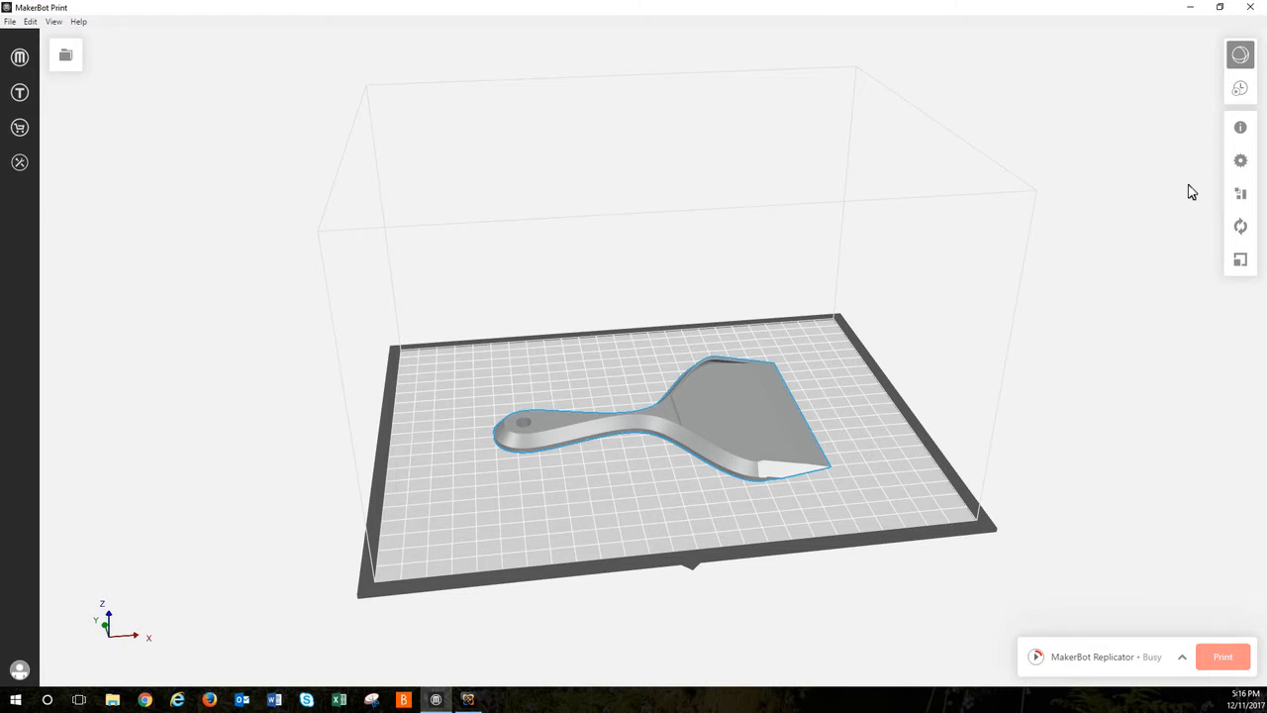
Step: Review the default print modes in the print settings, keep Draft mode, and enable support for the scraper
{"action": "left_click", "coordinate": [1242, 162]}
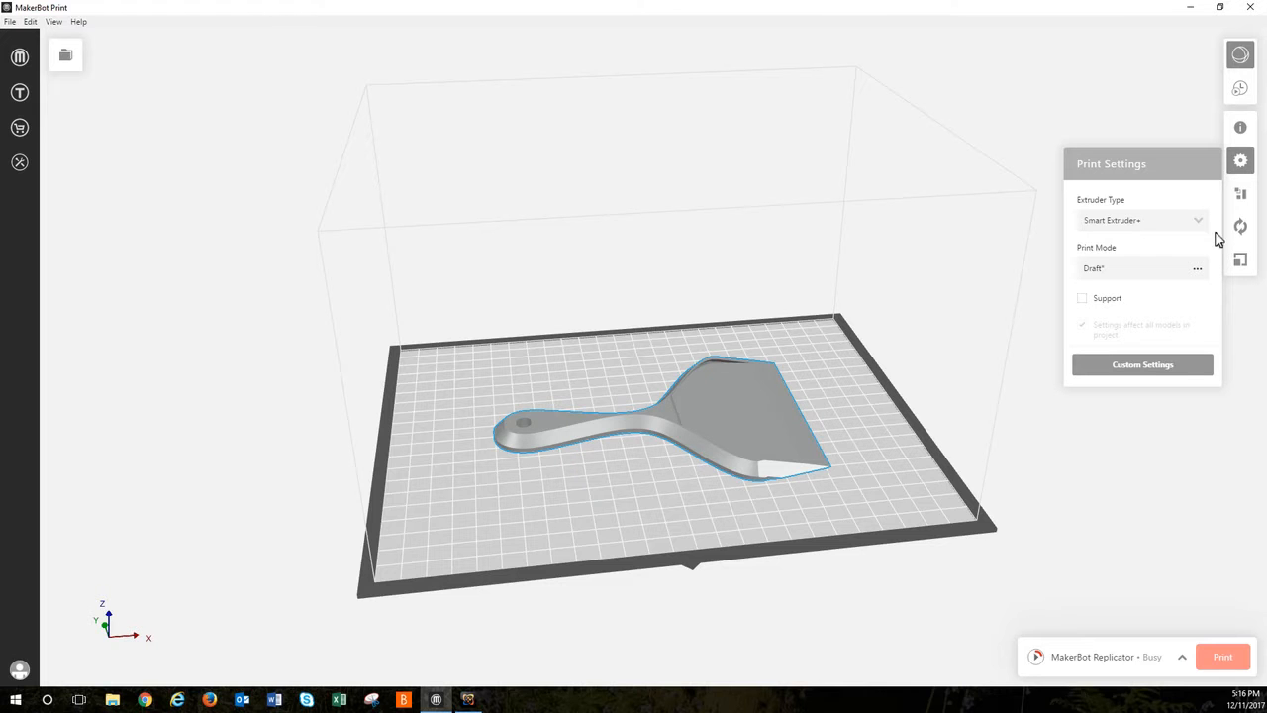
{"action": "left_click", "coordinate": [1198, 269]}
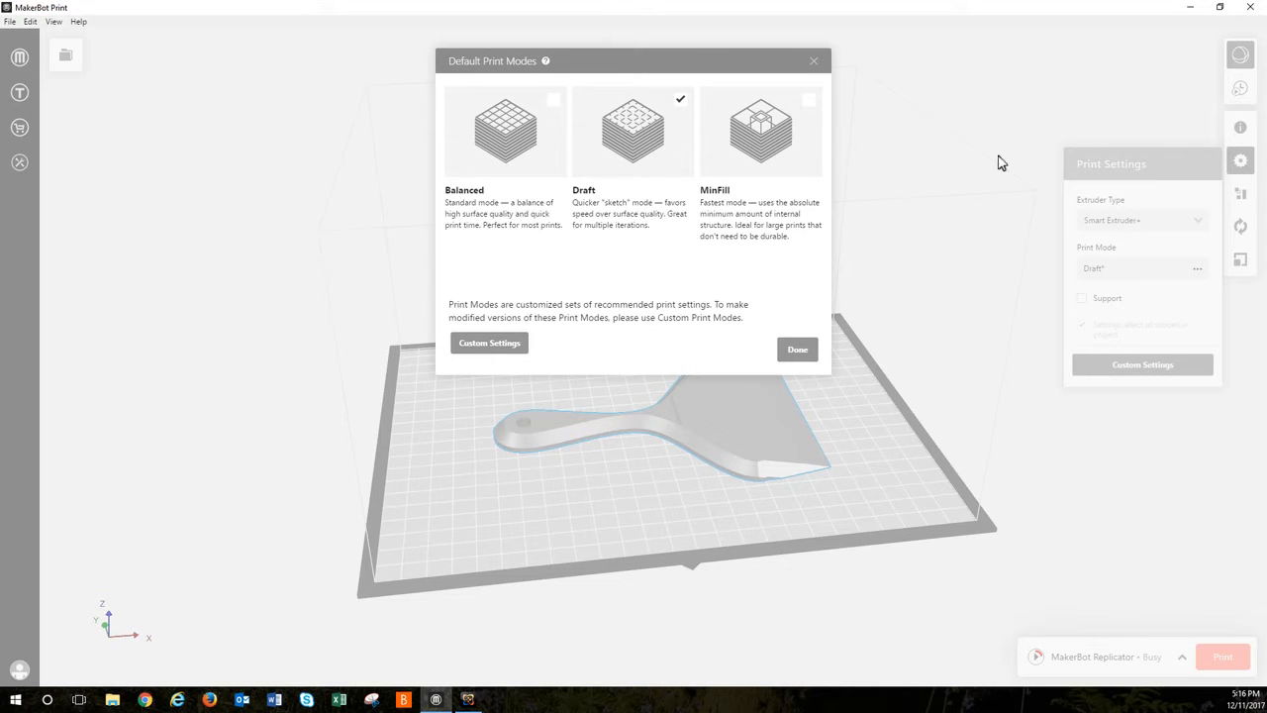
{"action": "left_click", "coordinate": [814, 60]}
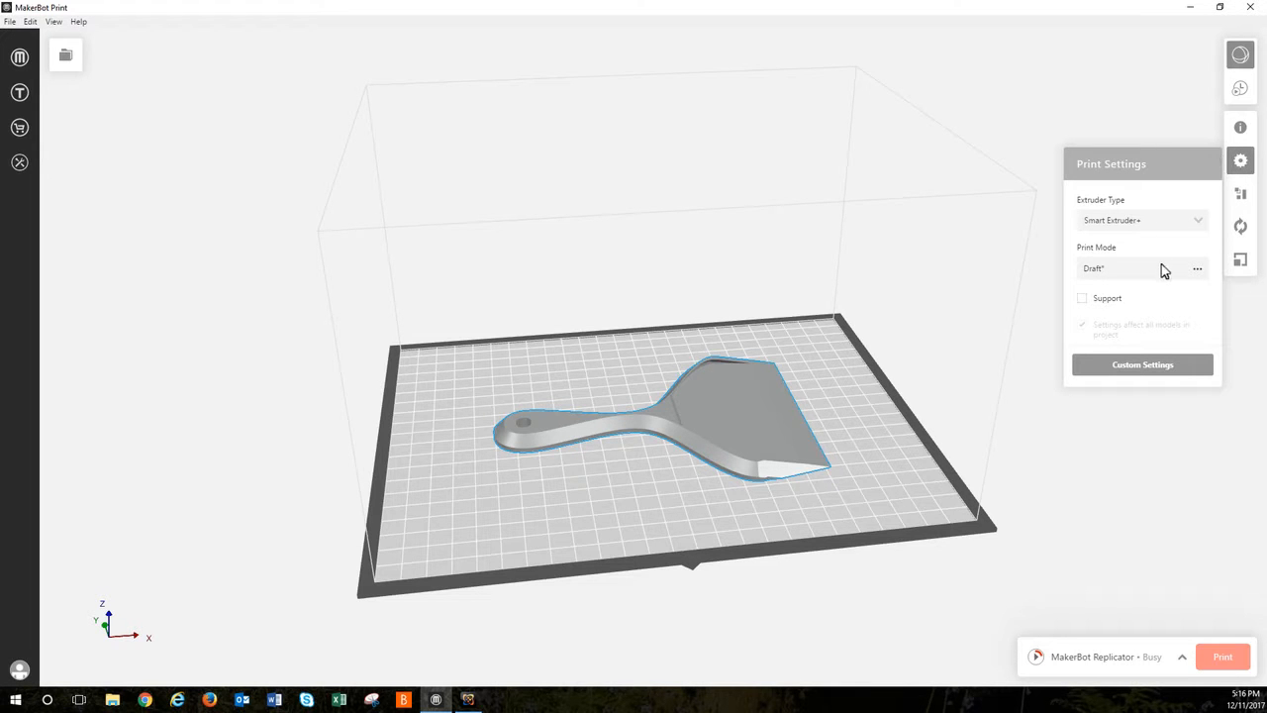
{"action": "left_click", "coordinate": [1194, 267]}
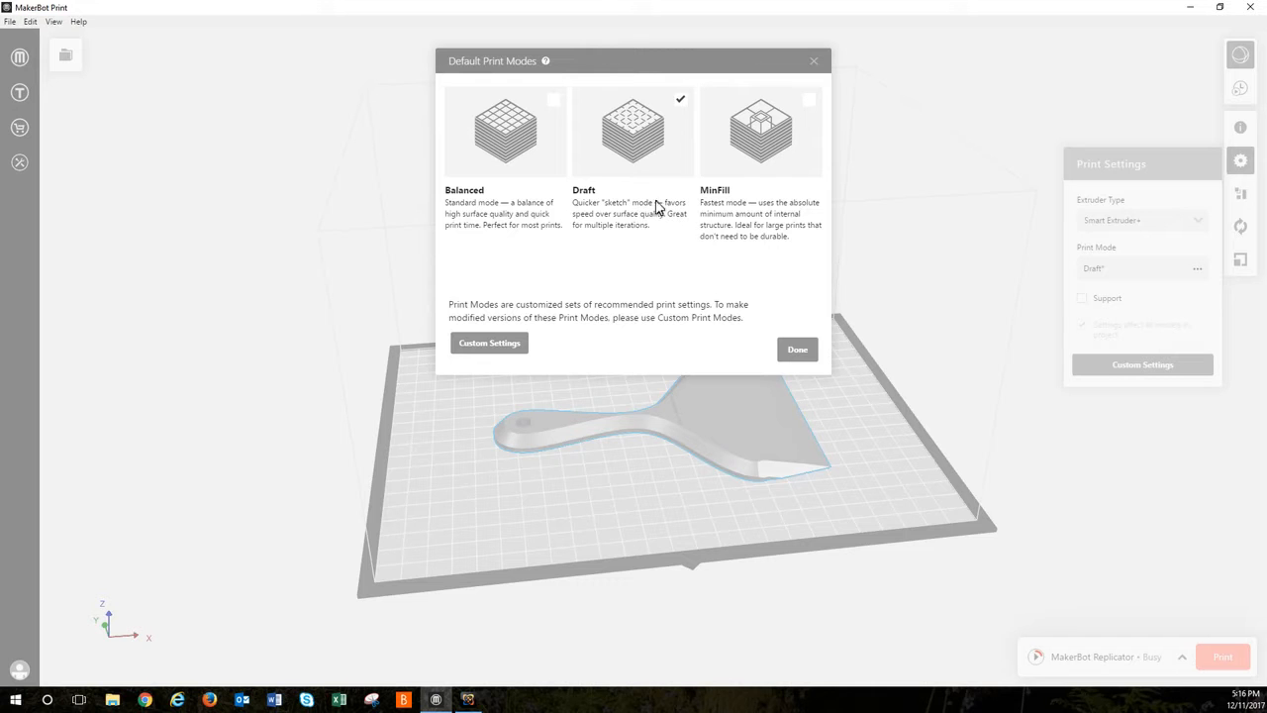
{"action": "left_click", "coordinate": [787, 352]}
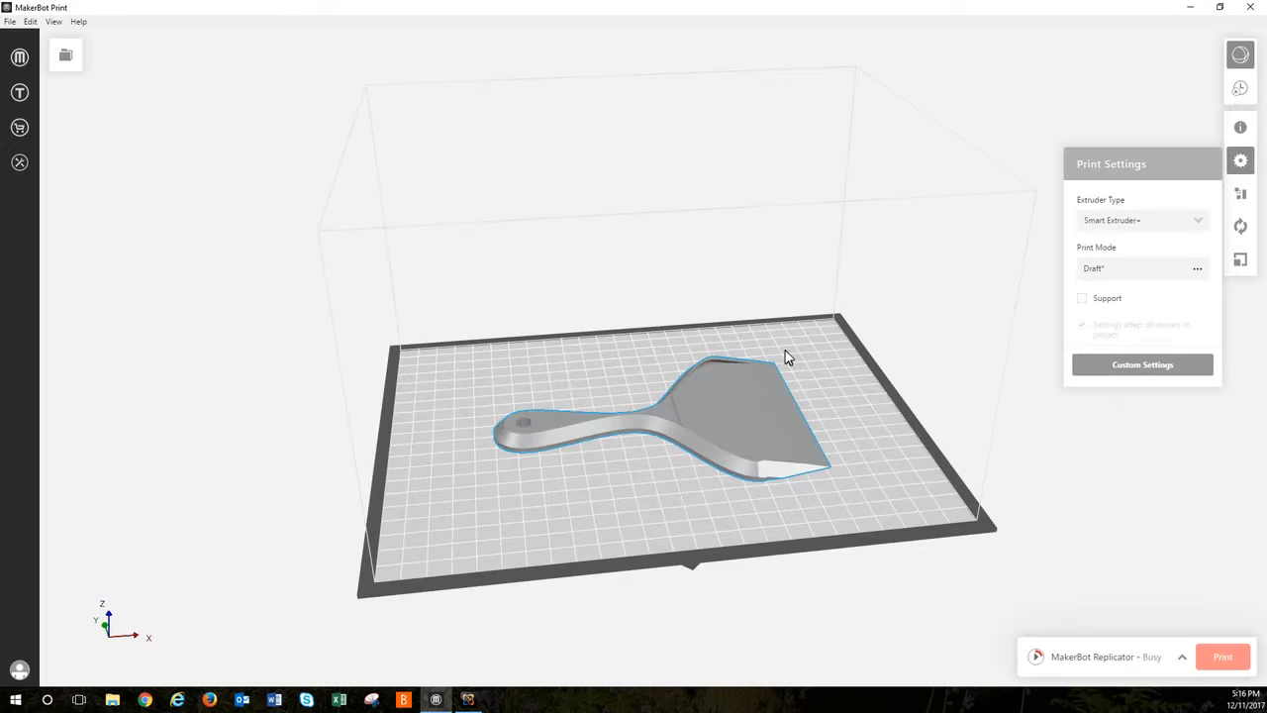
{"action": "left_click", "coordinate": [1082, 298]}
Step: In the custom quick settings for the Draft print mode, set the infill density to 5 %
{"action": "left_click", "coordinate": [1140, 366]}
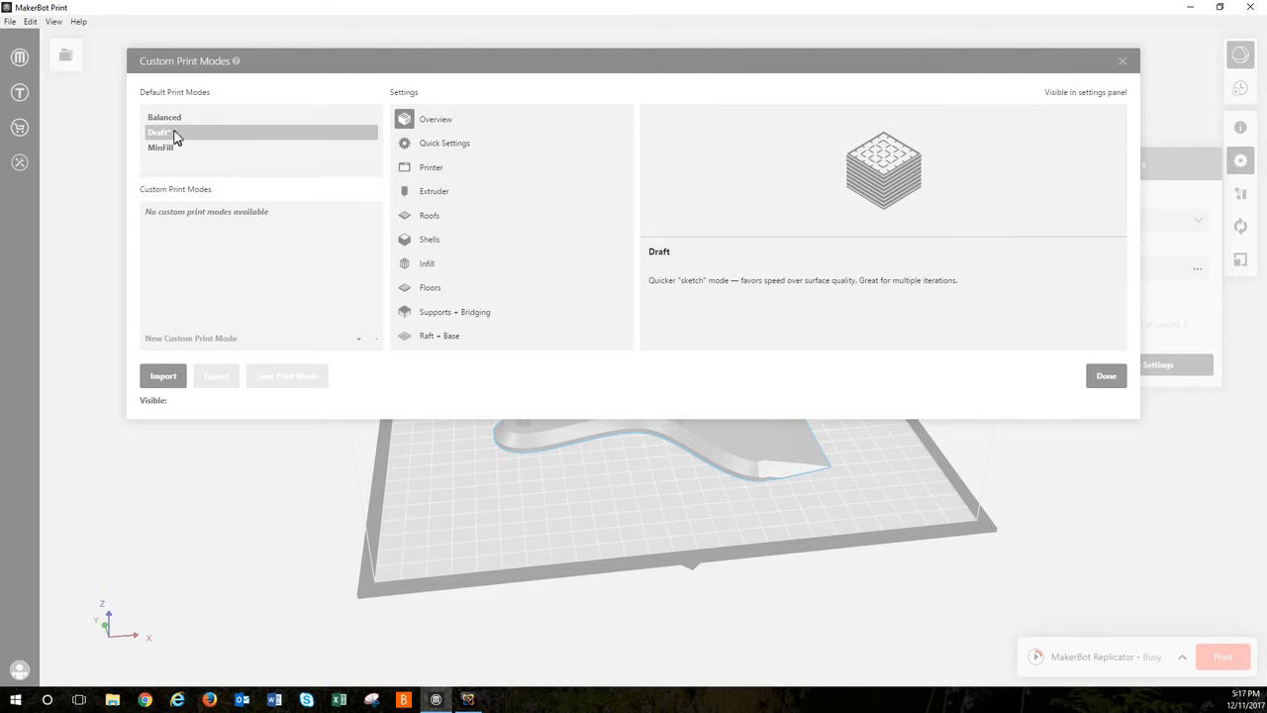
{"action": "left_click", "coordinate": [442, 147]}
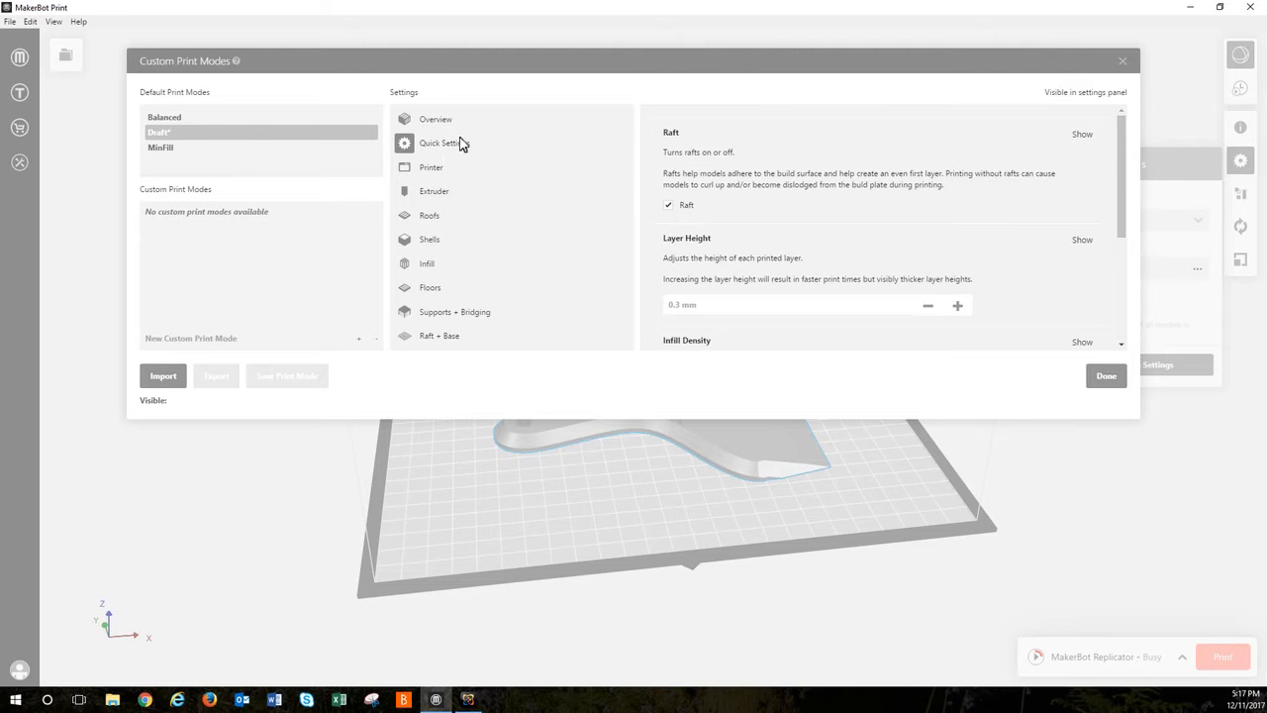
{"action": "scroll", "coordinate": [741, 233], "scroll_direction": "down", "scroll_amount": 2}
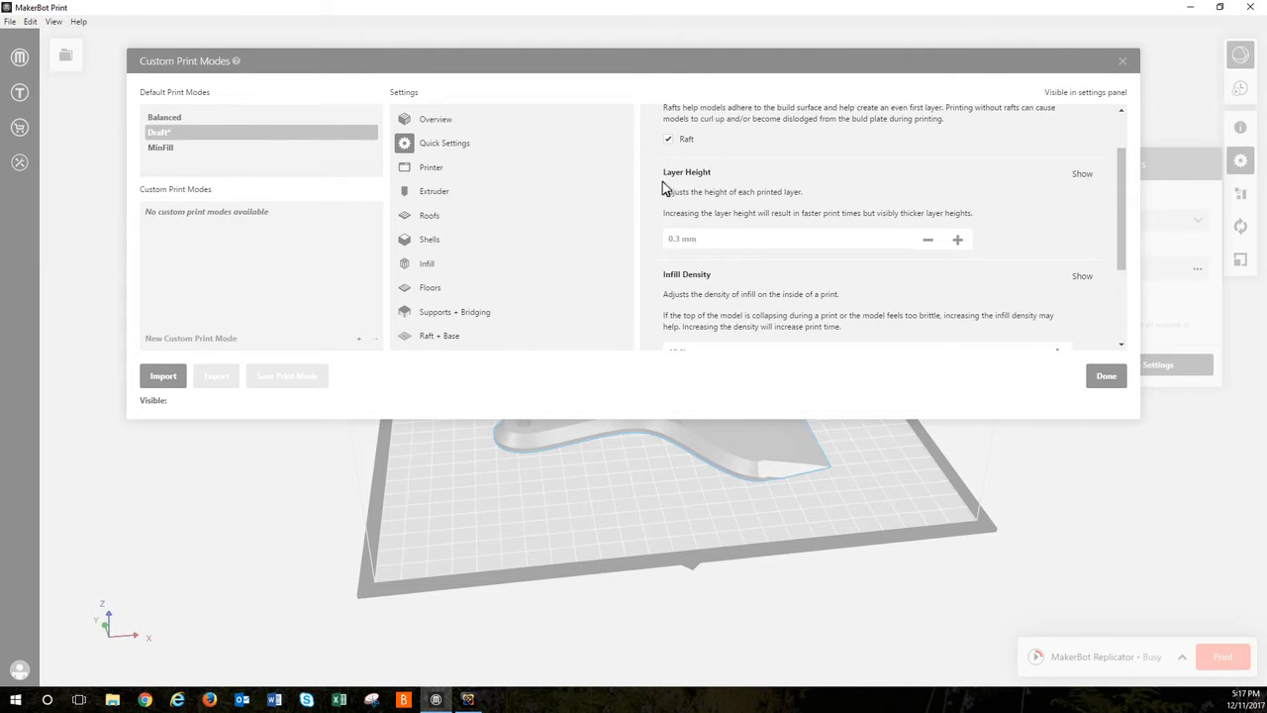
{"action": "scroll", "coordinate": [669, 188], "scroll_direction": "down", "scroll_amount": 2}
{"action": "scroll", "coordinate": [678, 188], "scroll_direction": "up", "scroll_amount": 2}
{"action": "left_click", "coordinate": [958, 241]}
{"action": "scroll", "coordinate": [773, 284], "scroll_direction": "down", "scroll_amount": 2}
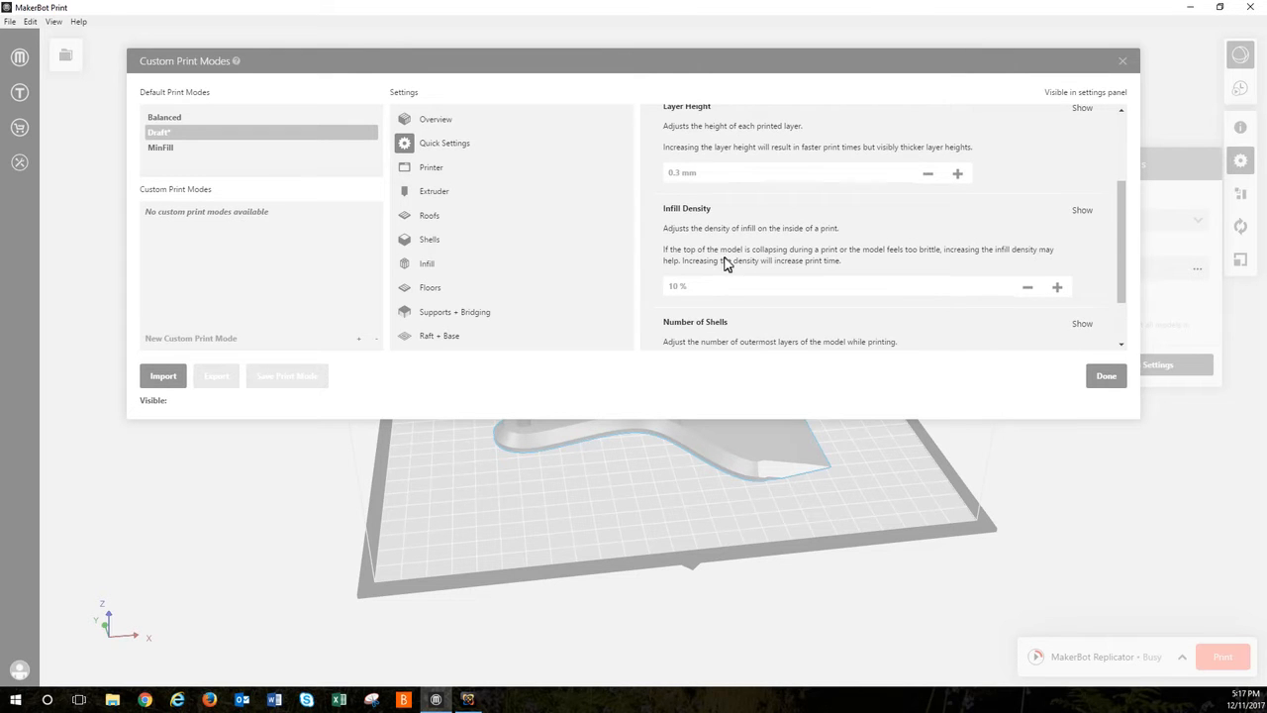
{"action": "scroll", "coordinate": [726, 263], "scroll_direction": "down", "scroll_amount": 2}
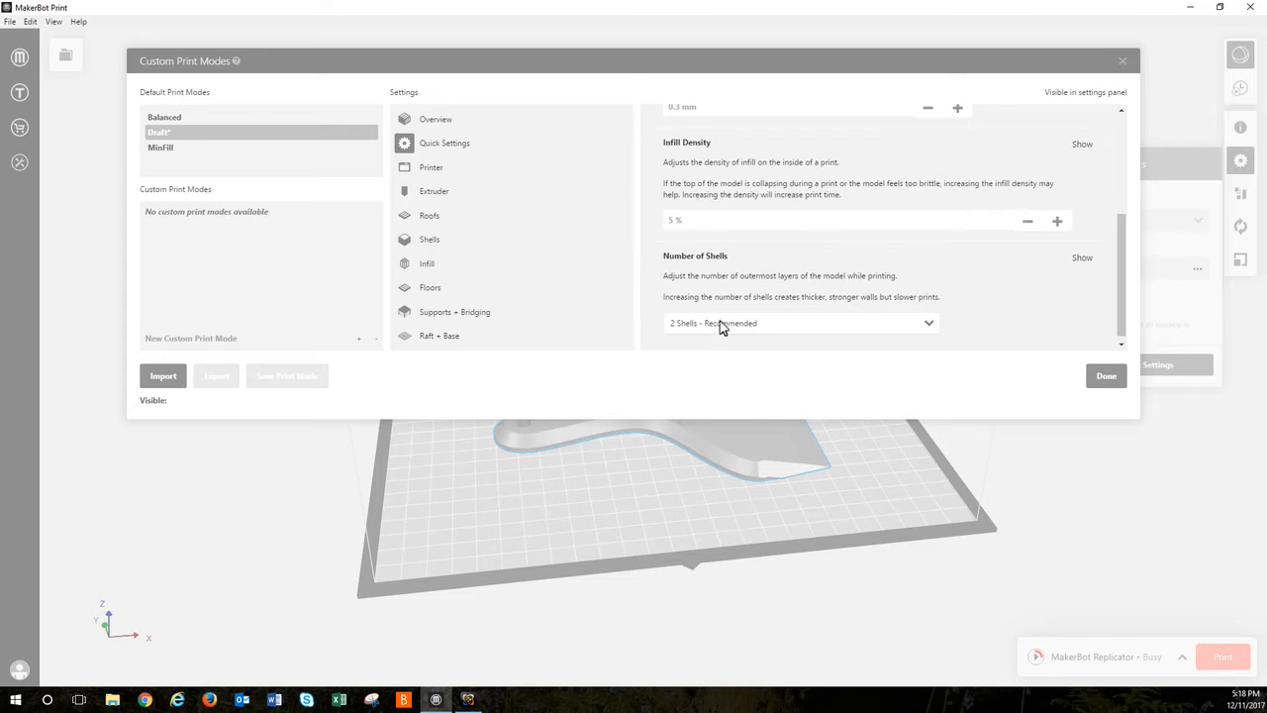
Step: Look through the Draft mode's shells, infill, floors, and supports and bridging settings
{"action": "scroll", "coordinate": [736, 288], "scroll_direction": "up", "scroll_amount": 3}
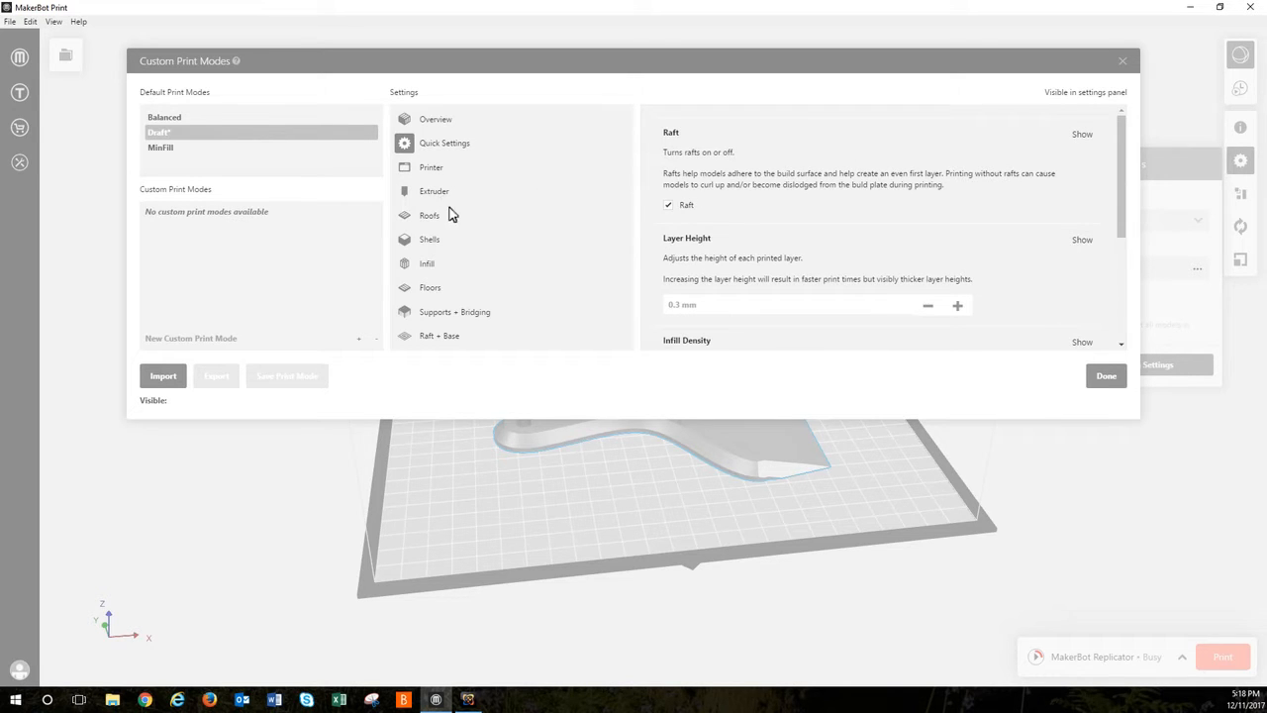
{"action": "left_click", "coordinate": [443, 239]}
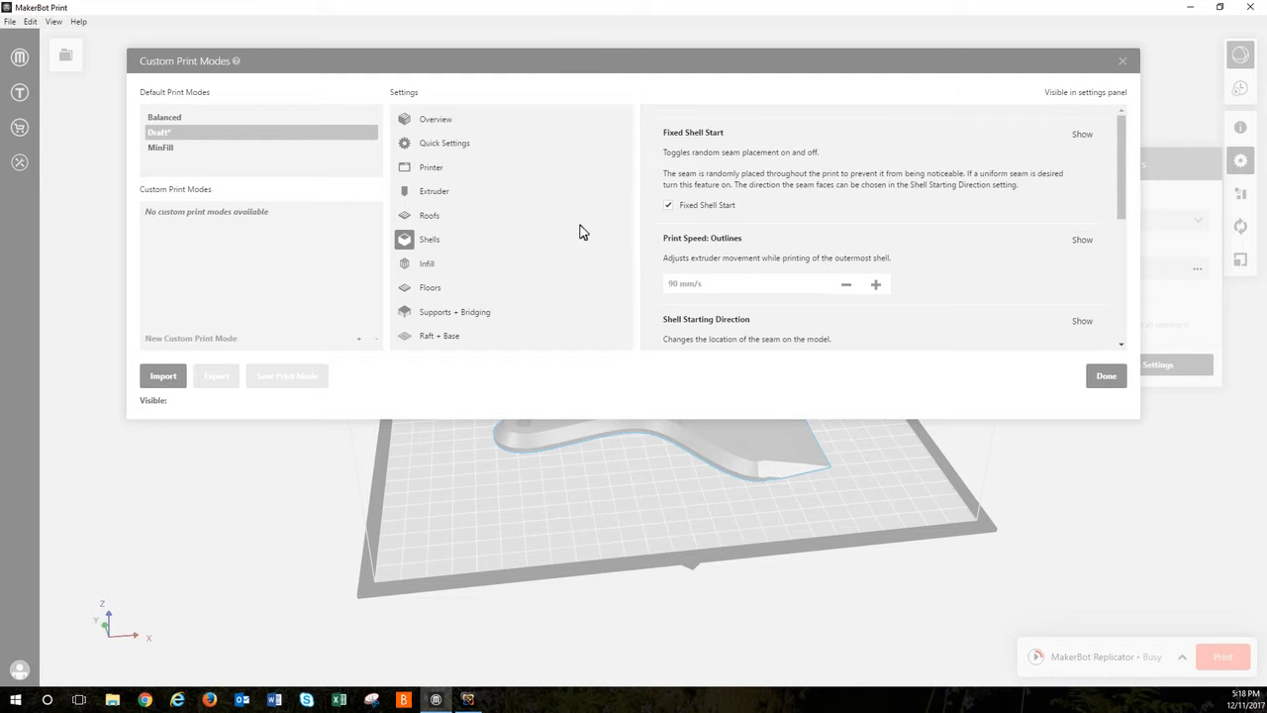
{"action": "left_click", "coordinate": [433, 265]}
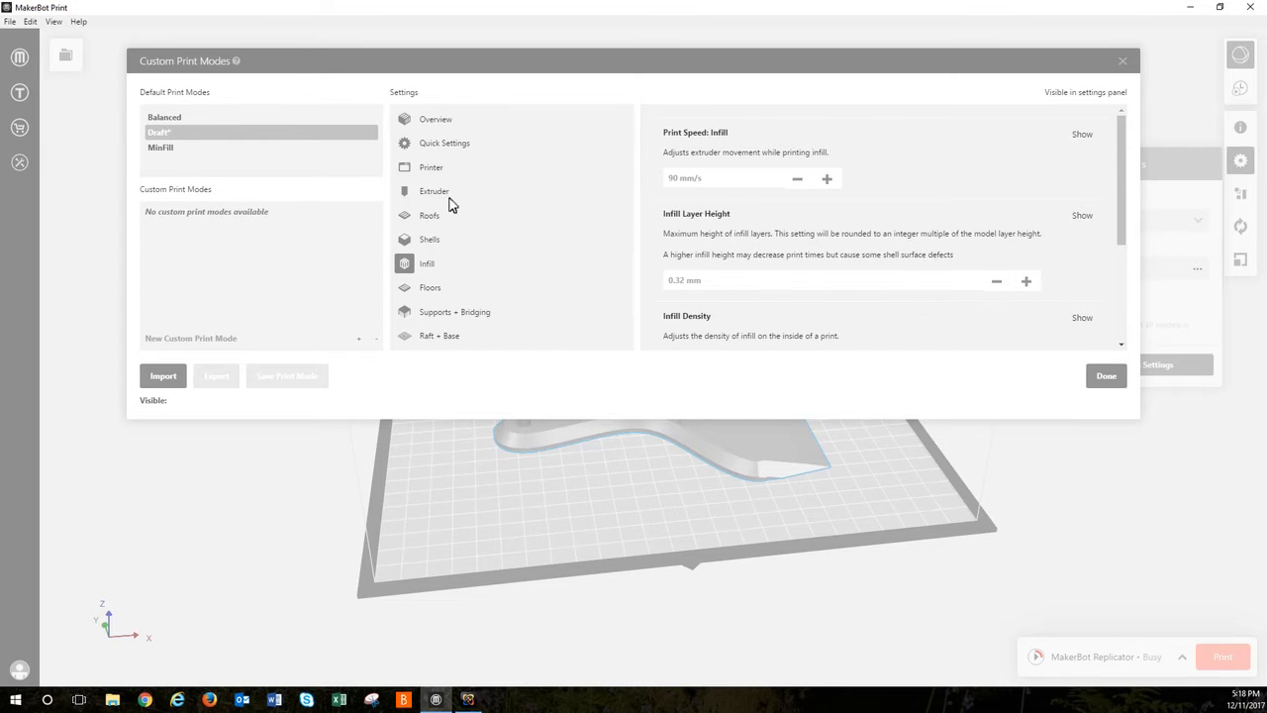
{"action": "left_click", "coordinate": [449, 290]}
{"action": "left_click", "coordinate": [453, 312]}
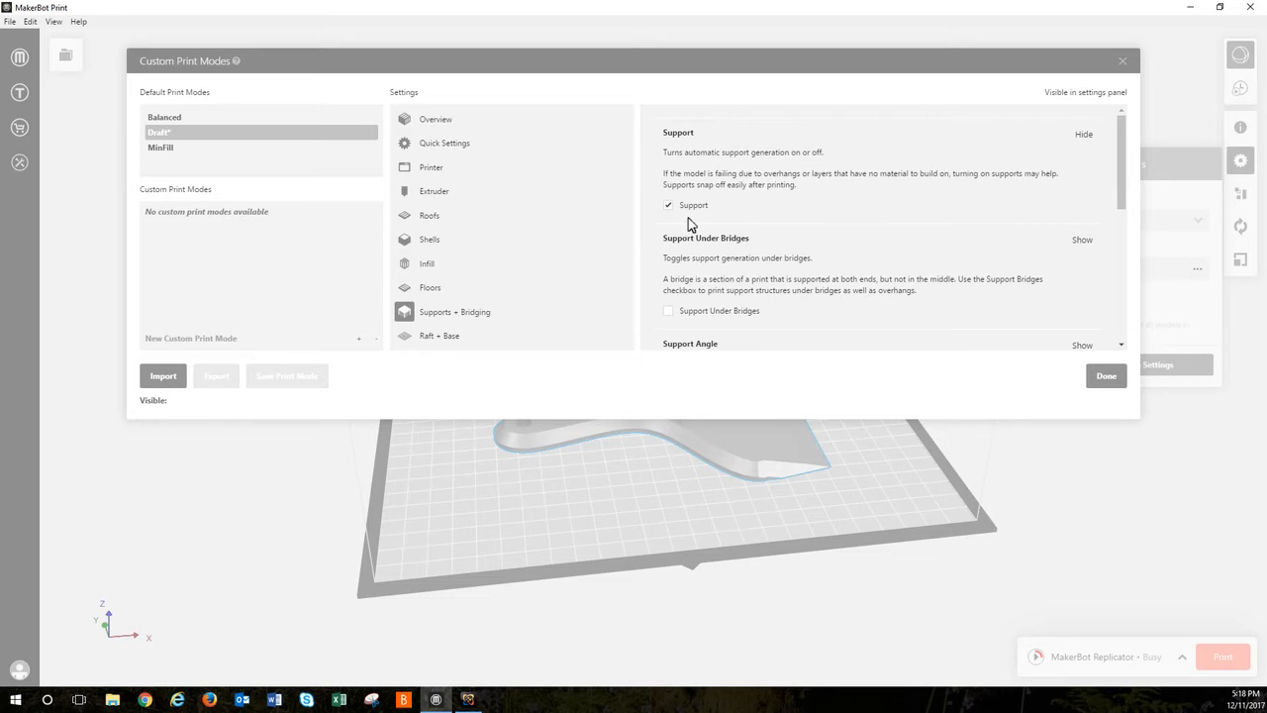
{"action": "left_click", "coordinate": [436, 287]}
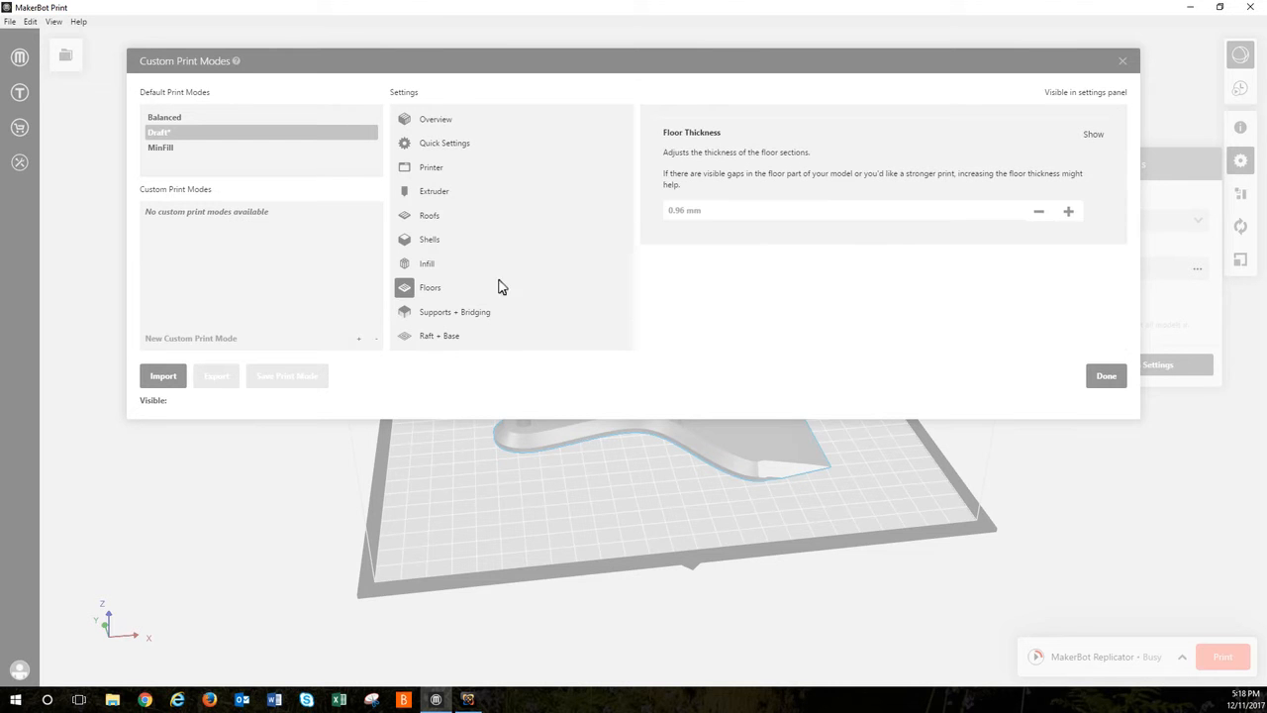
Step: Set the Draft mode's infill pattern to Diamond Fill (Fast) and finish the custom print settings
{"action": "left_click", "coordinate": [435, 265]}
{"action": "scroll", "coordinate": [803, 282], "scroll_direction": "down", "scroll_amount": 3}
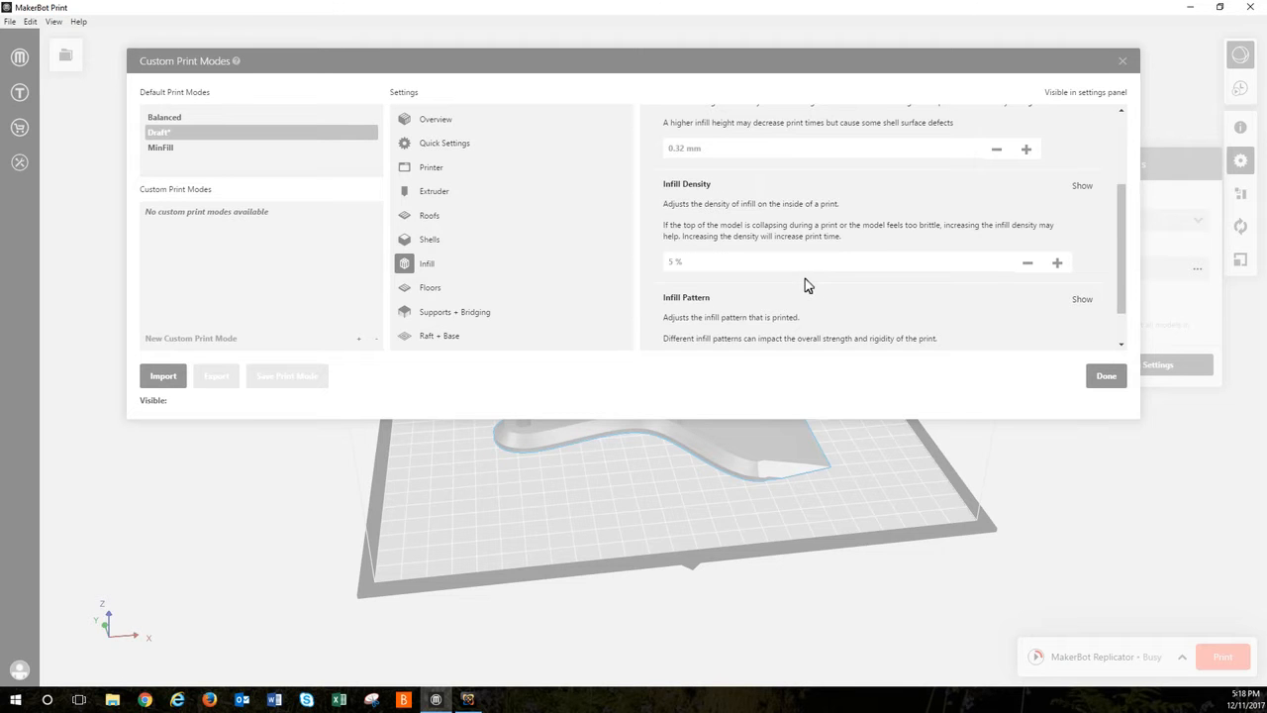
{"action": "scroll", "coordinate": [815, 262], "scroll_direction": "down", "scroll_amount": 1}
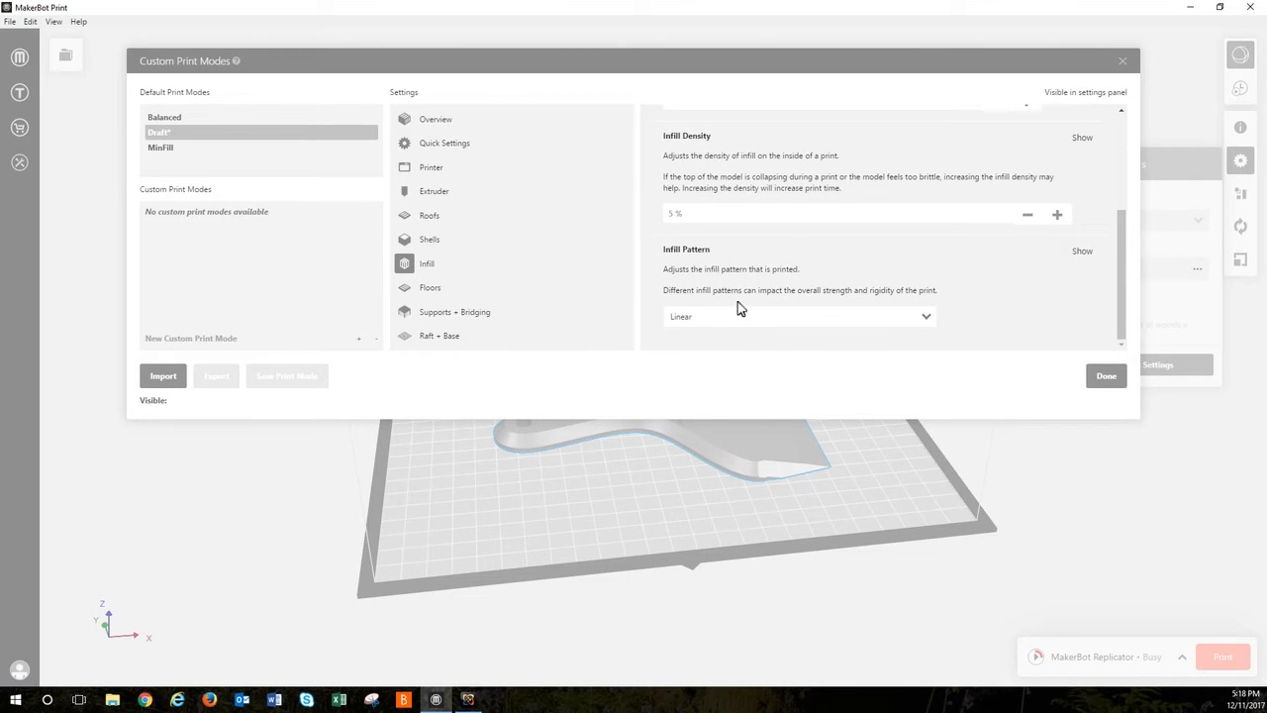
{"action": "left_click", "coordinate": [927, 316]}
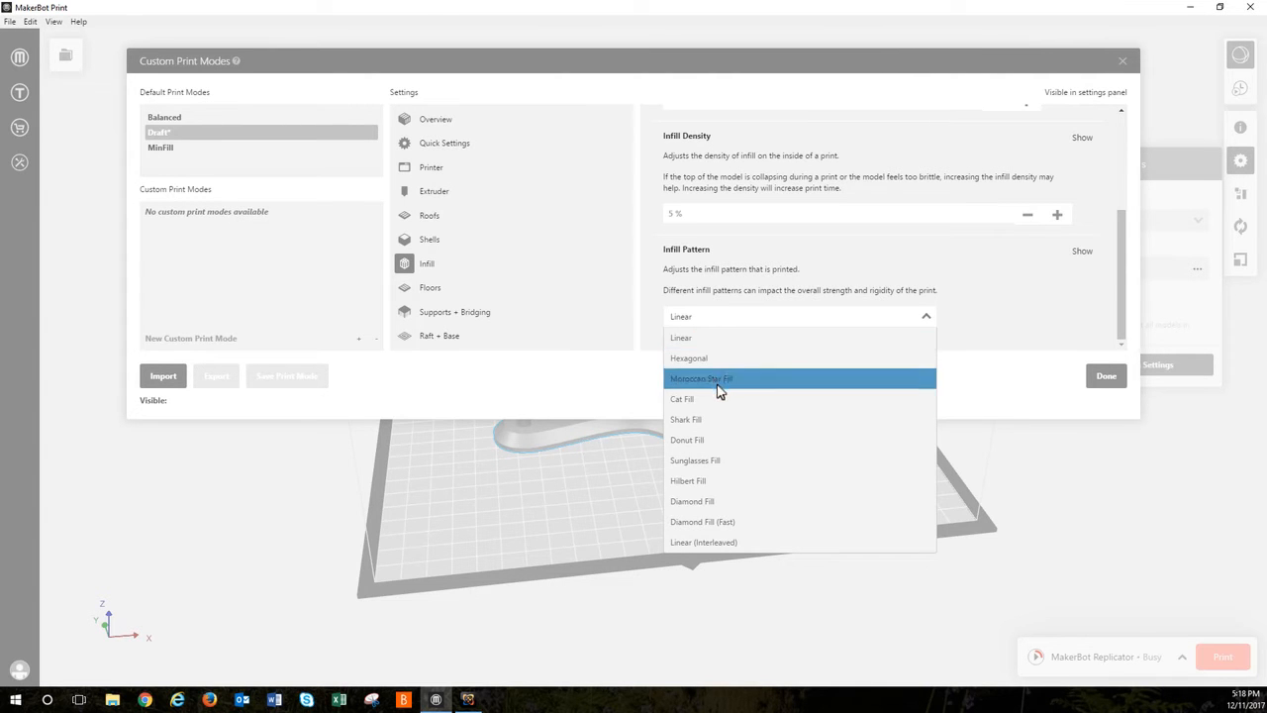
{"action": "left_click", "coordinate": [747, 525]}
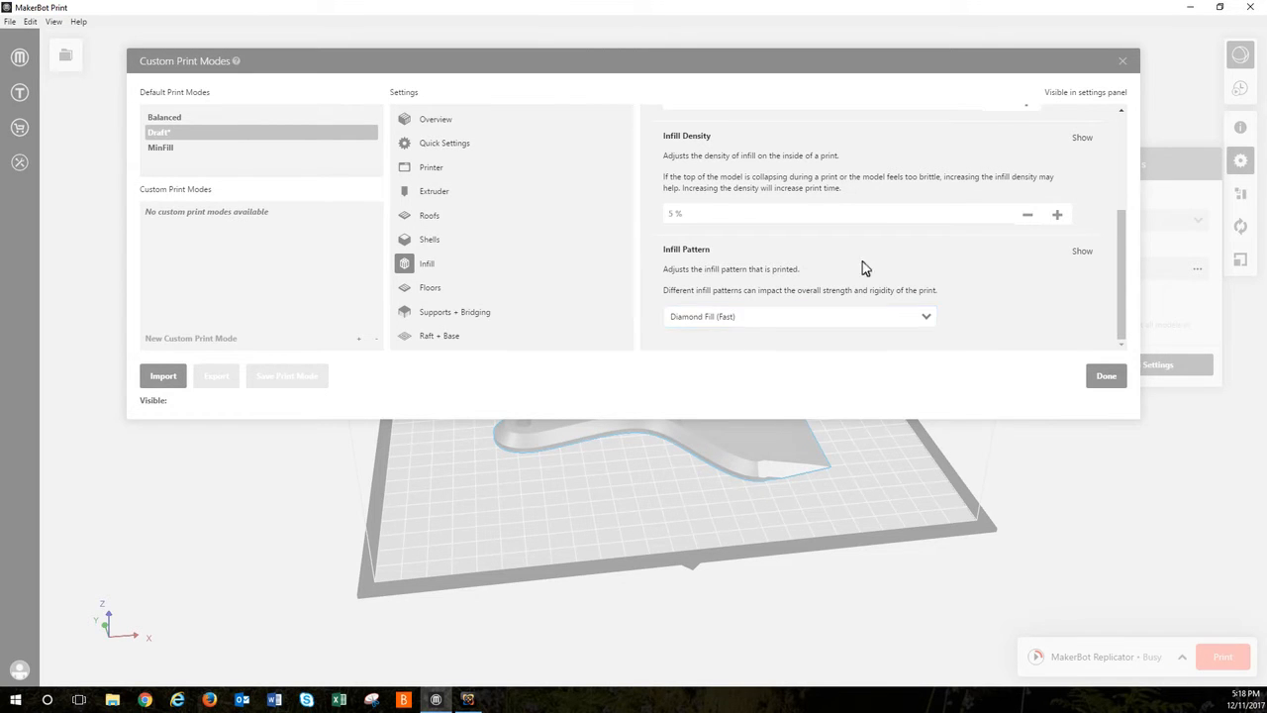
{"action": "scroll", "coordinate": [906, 273], "scroll_direction": "up", "scroll_amount": 4}
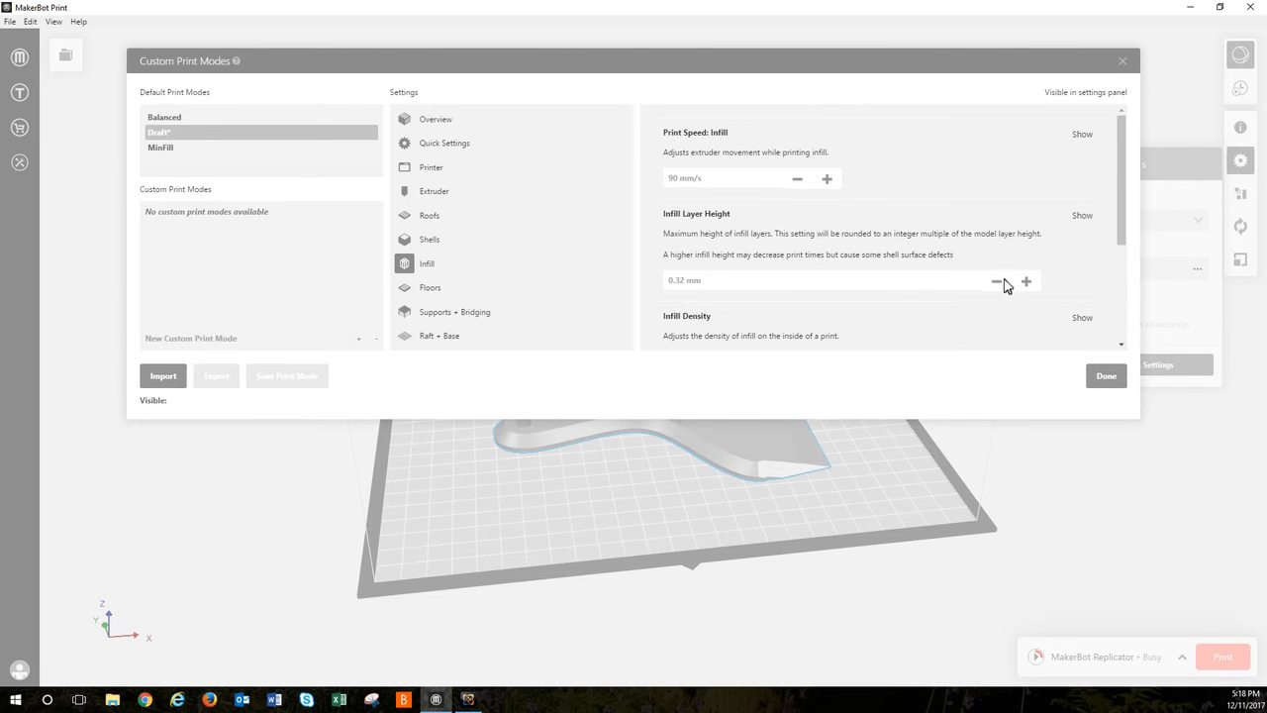
{"action": "left_click", "coordinate": [1107, 376]}
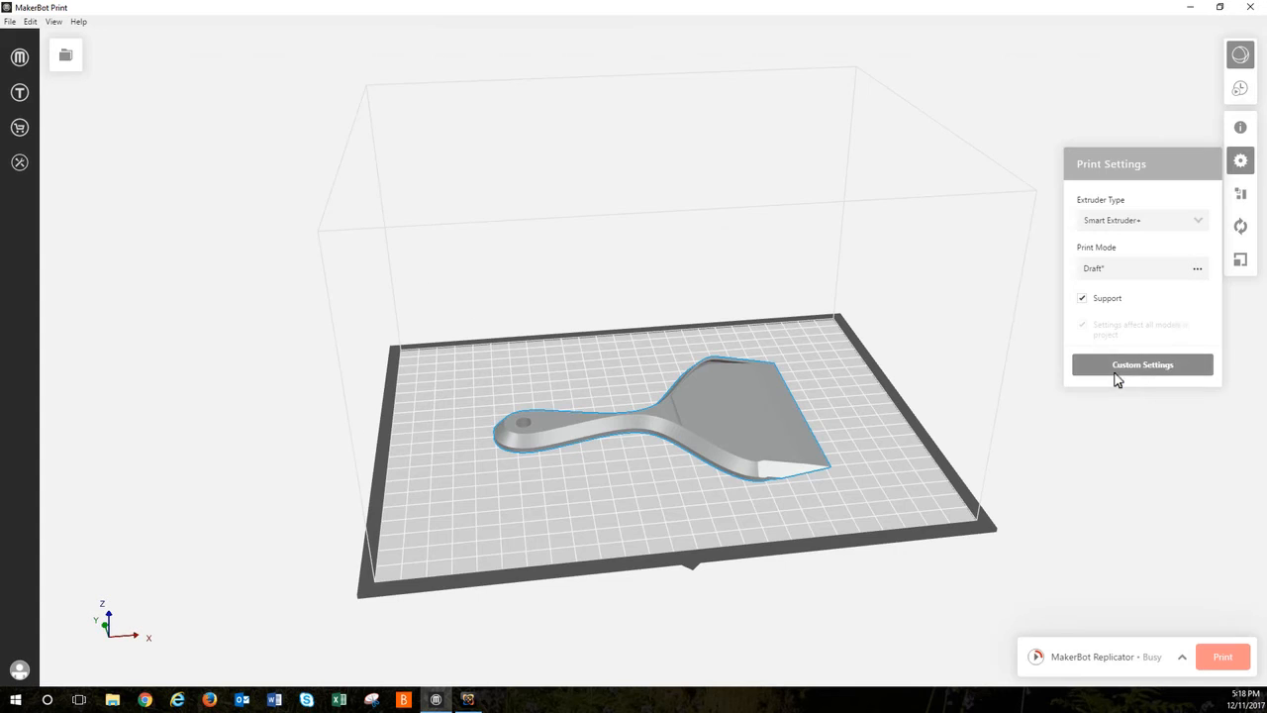
Step: Close the print settings and view the Arrange and Orient options for the scraper
{"action": "left_click", "coordinate": [1238, 161]}
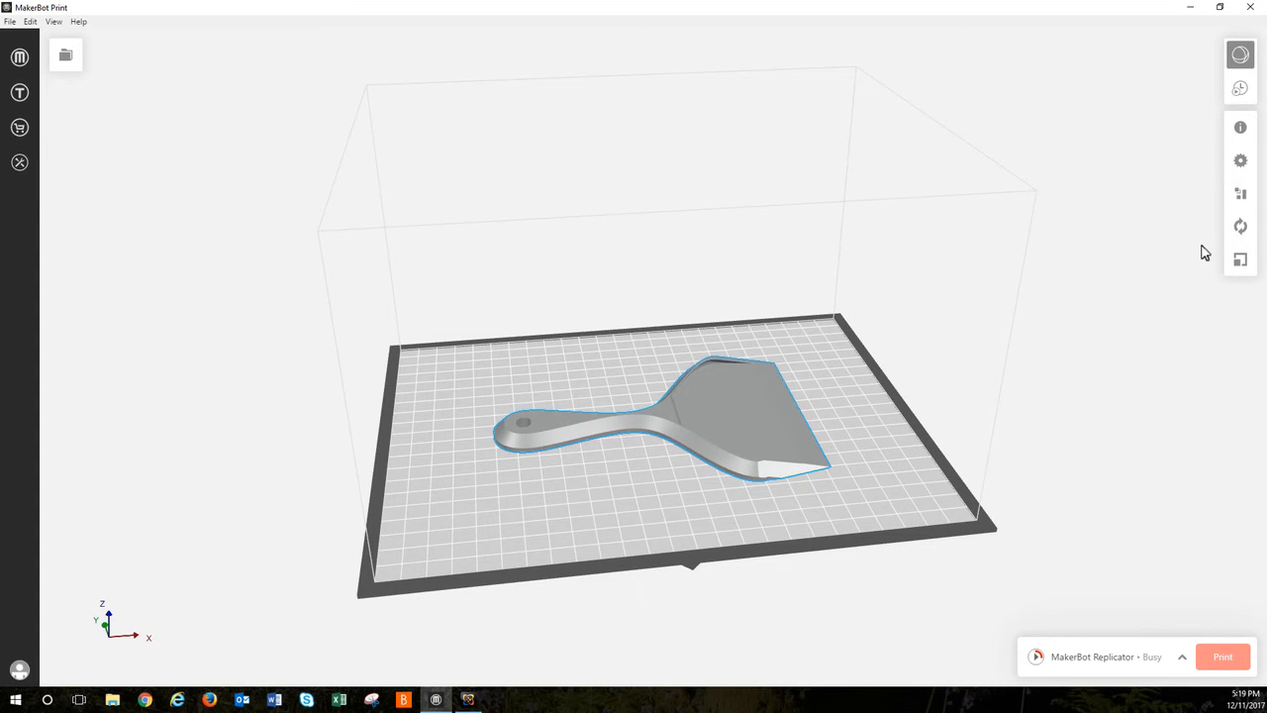
{"action": "left_click", "coordinate": [1242, 194]}
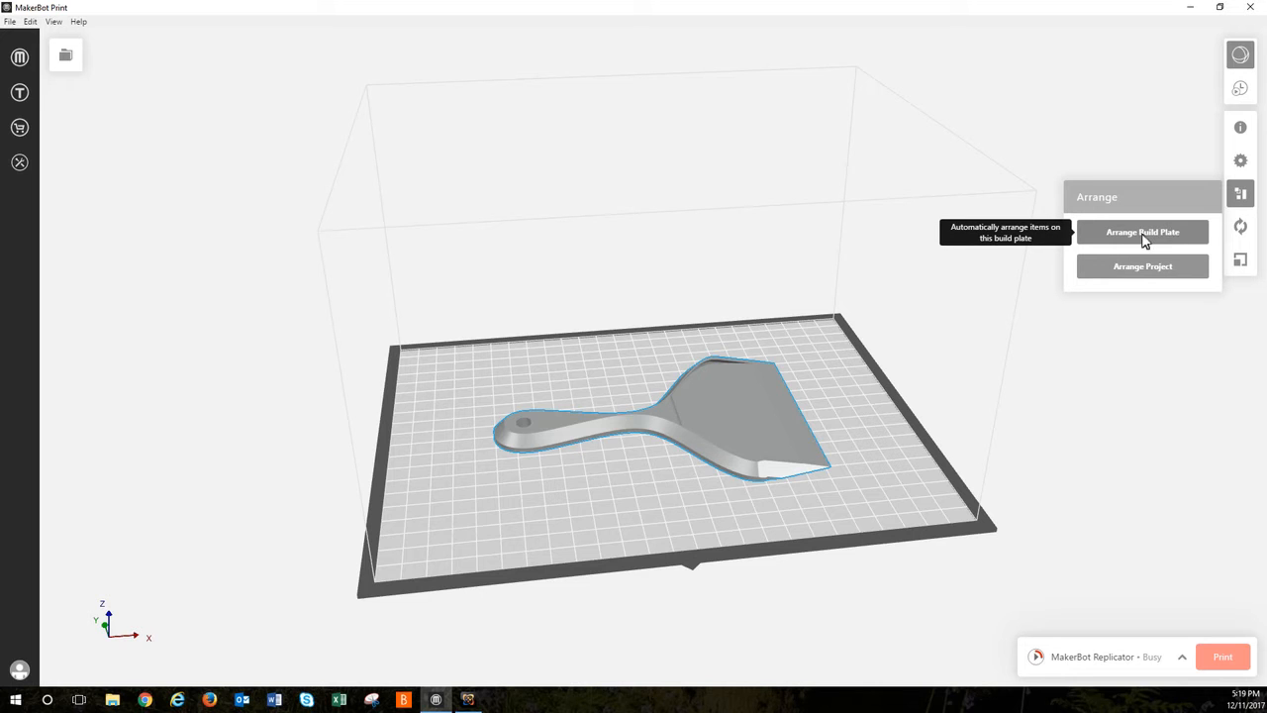
{"action": "left_click", "coordinate": [1241, 194]}
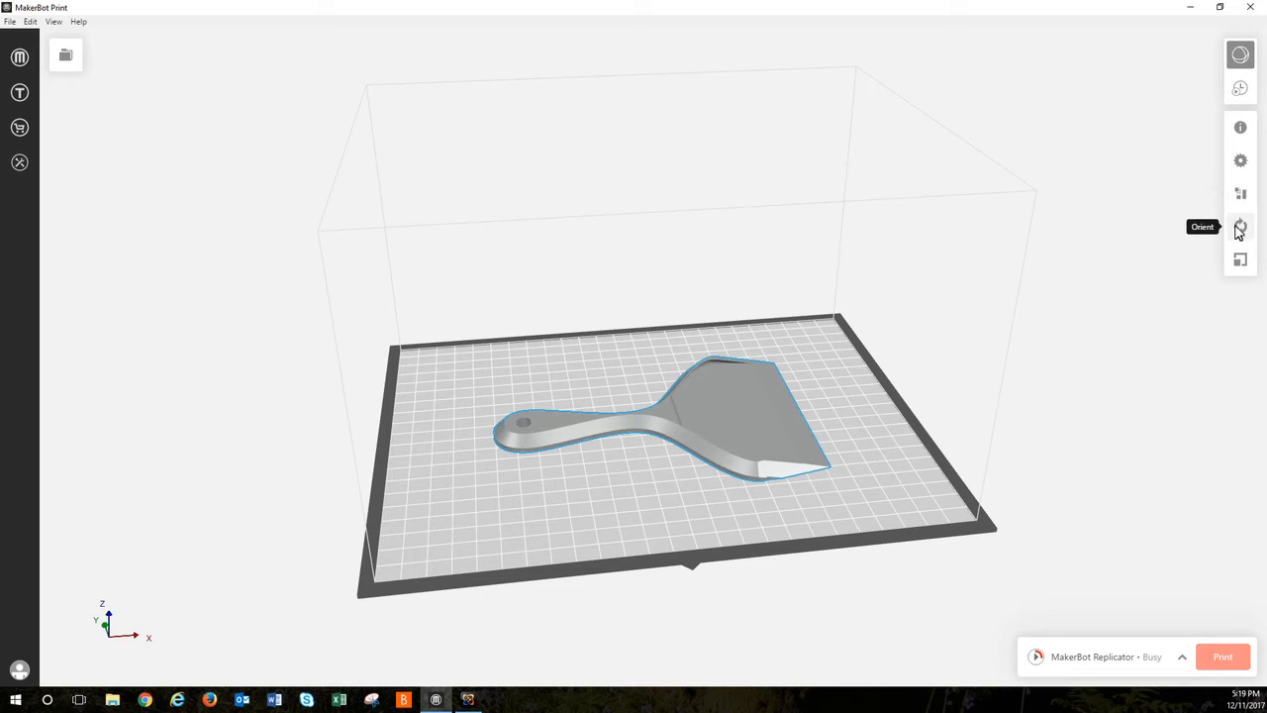
{"action": "left_click", "coordinate": [1240, 227]}
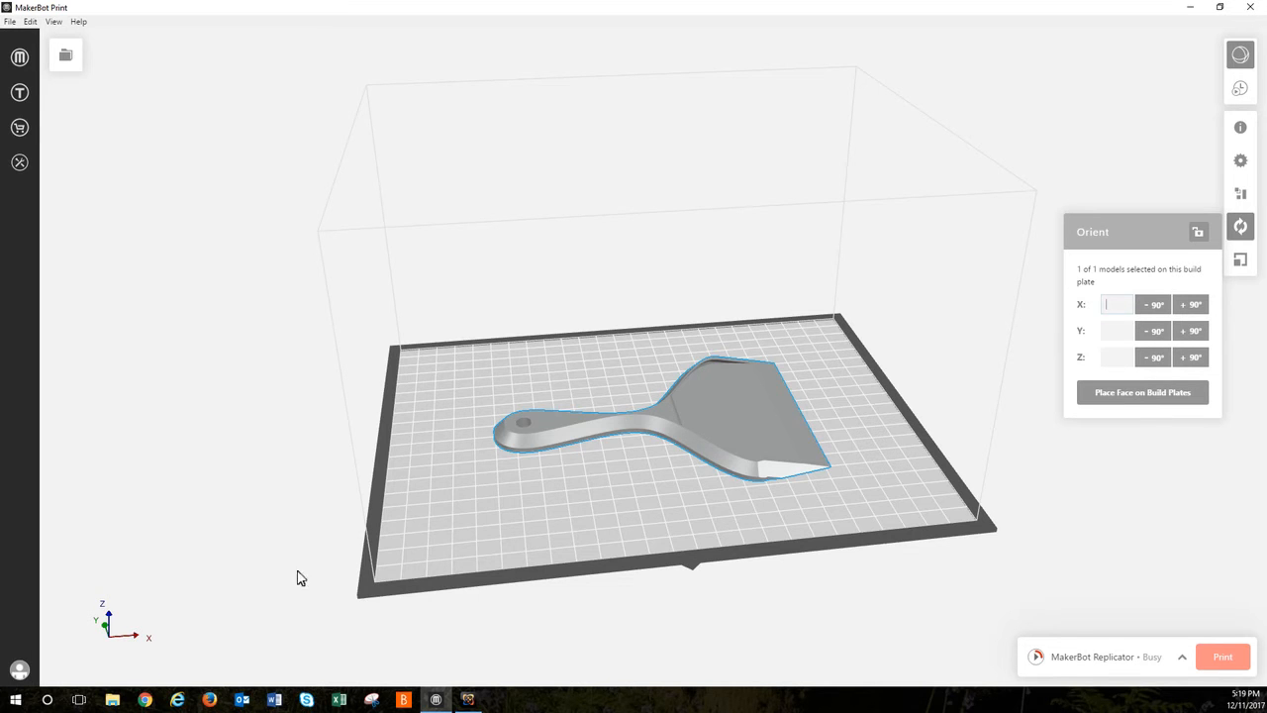
Step: Scale the scraper uniformly to 70 % of its original size and close the scale options
{"action": "left_click", "coordinate": [1239, 261]}
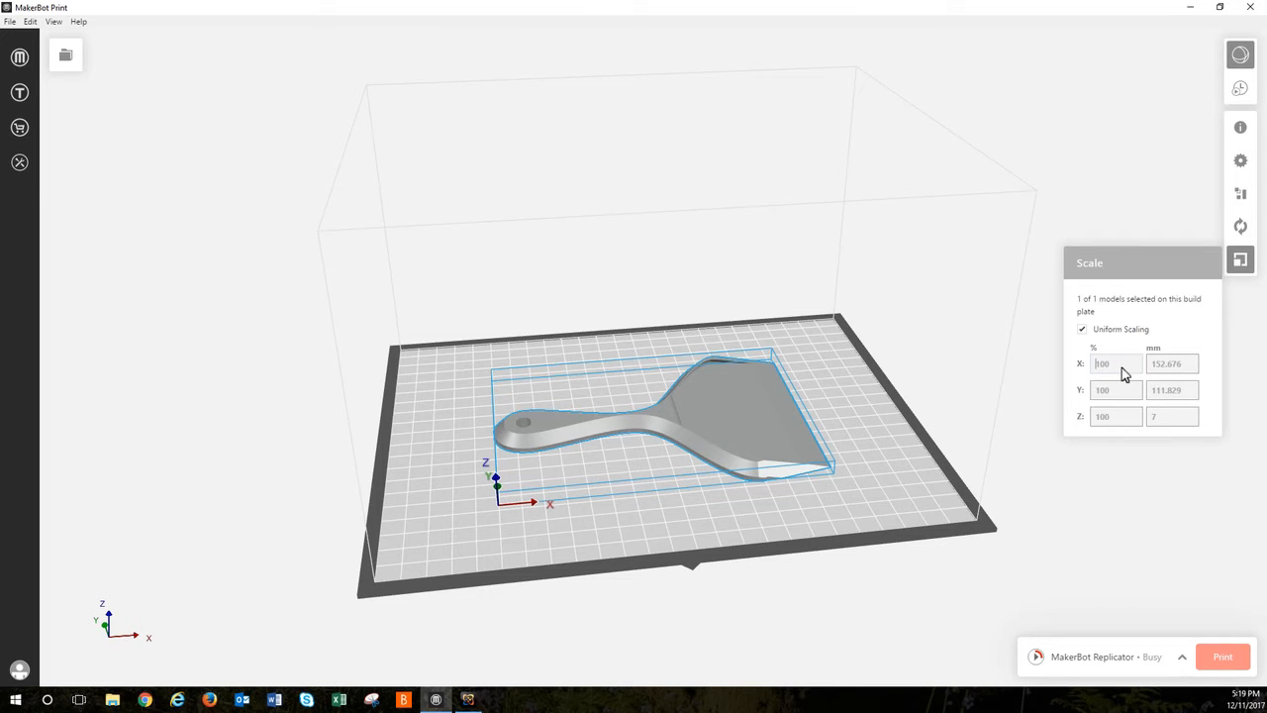
{"action": "key", "text": "Return"}
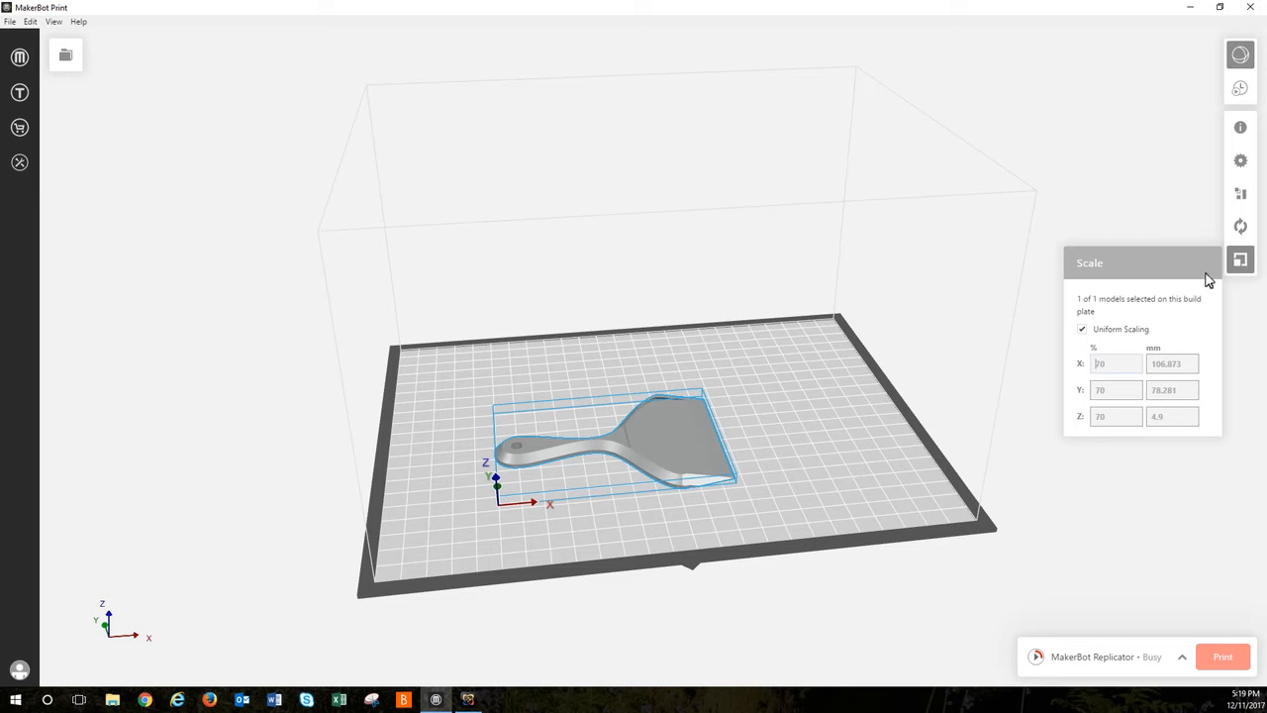
{"action": "left_click", "coordinate": [1242, 259]}
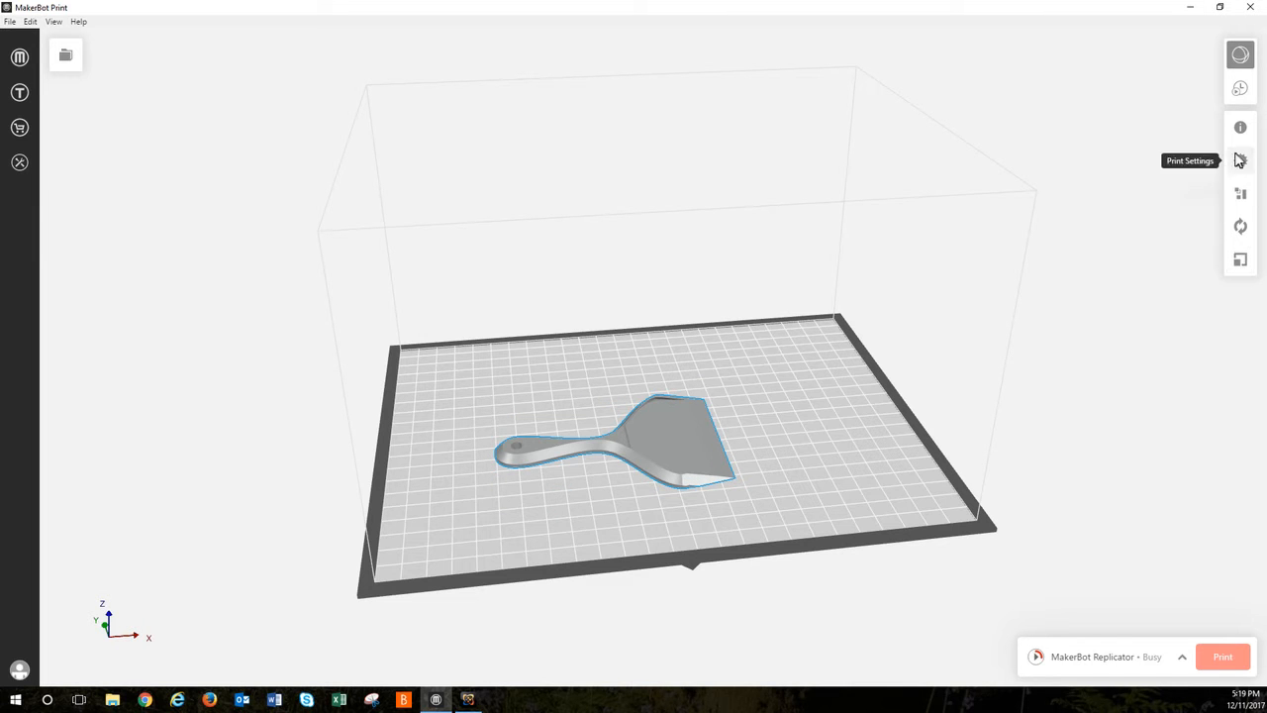
Step: Generate the scraper's print preview and estimates, and briefly toggle the display of Travel Moves and Layer Highlight
{"action": "left_click", "coordinate": [1241, 89]}
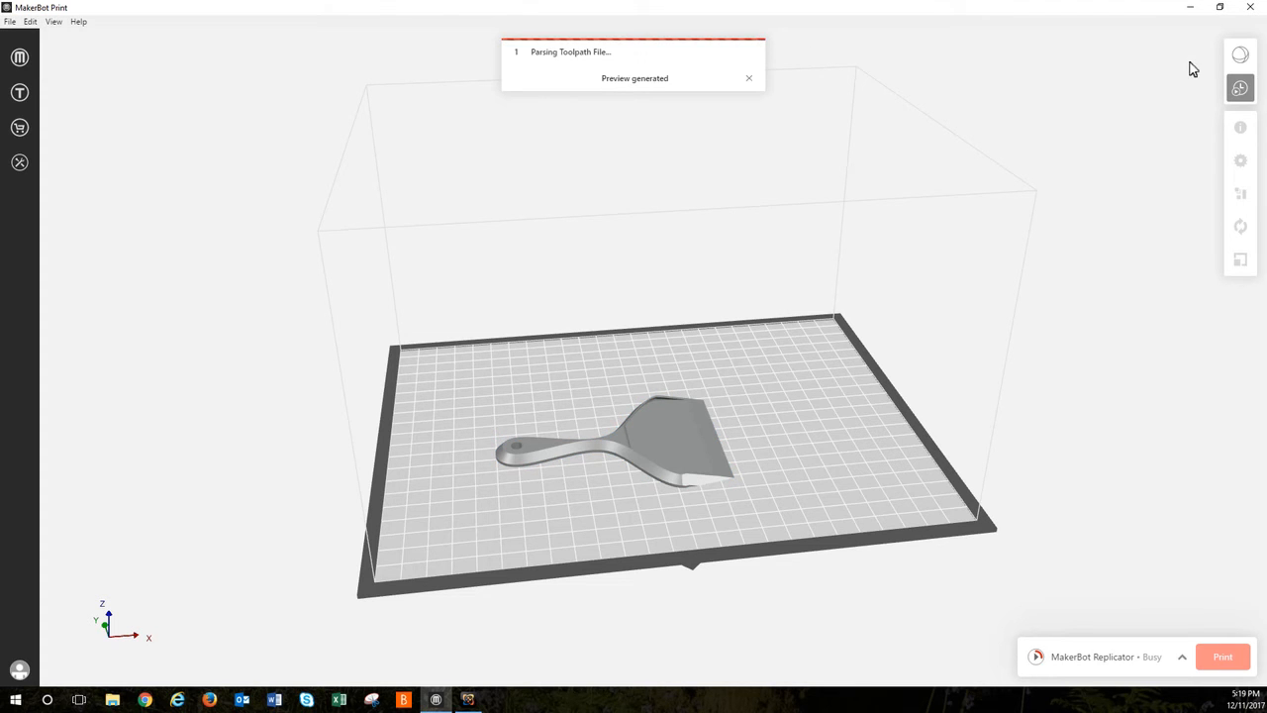
{"action": "left_click", "coordinate": [1241, 88]}
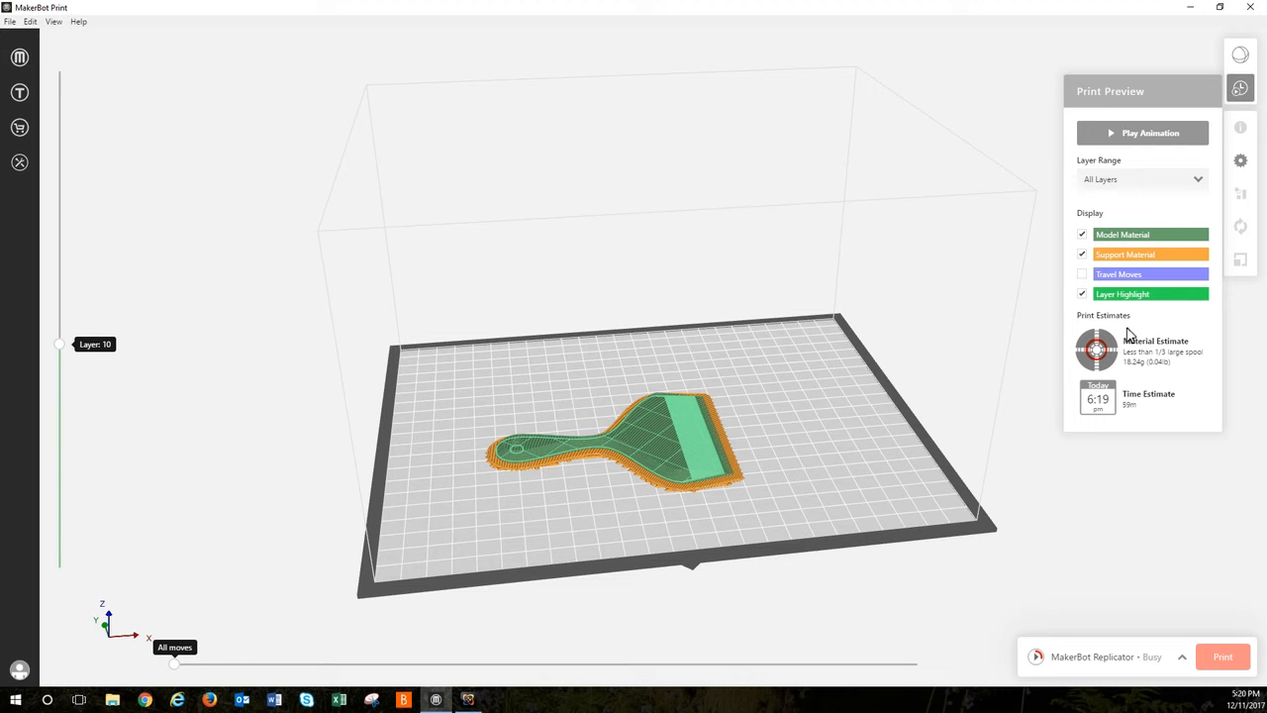
{"action": "left_click", "coordinate": [1084, 275]}
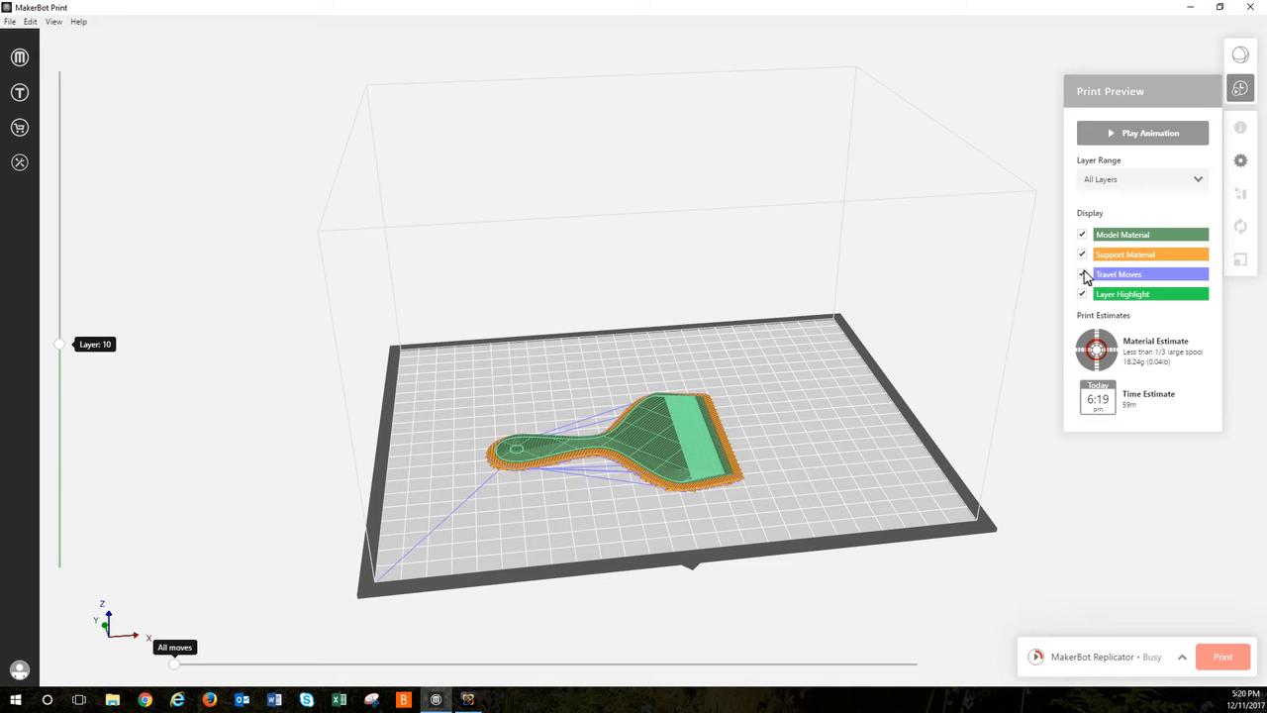
{"action": "left_click", "coordinate": [1084, 275]}
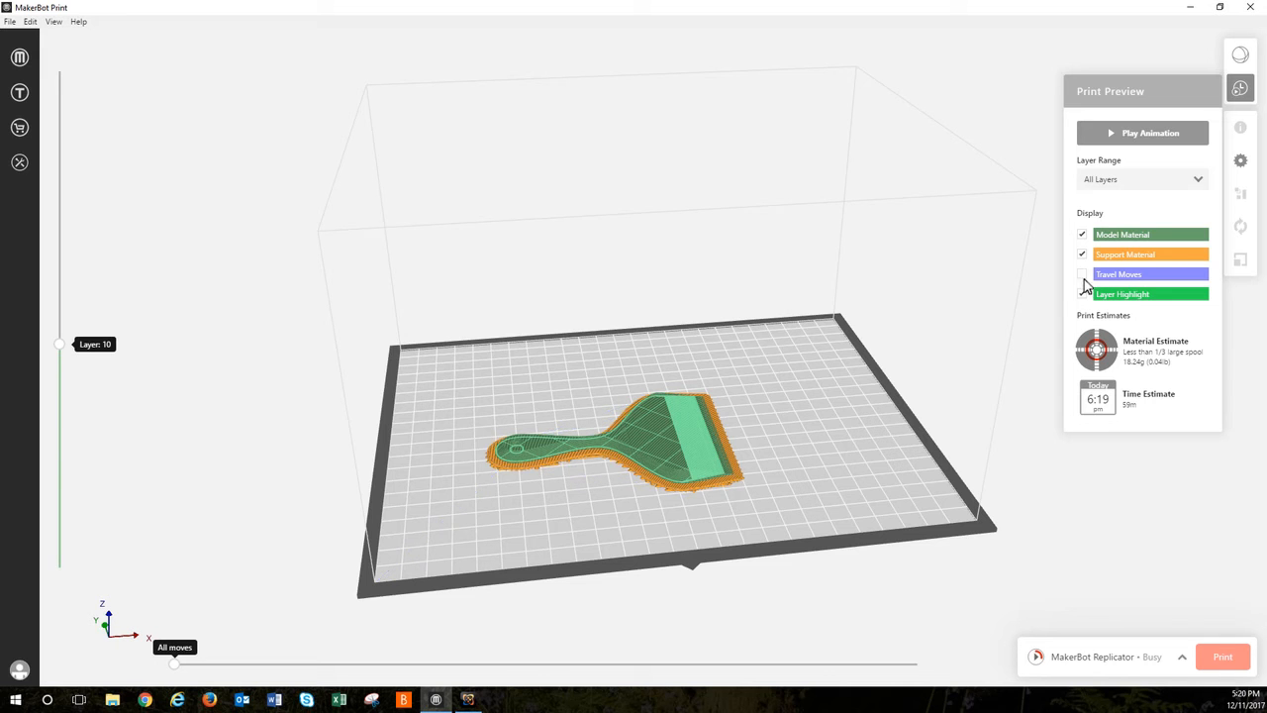
{"action": "left_click", "coordinate": [1084, 296]}
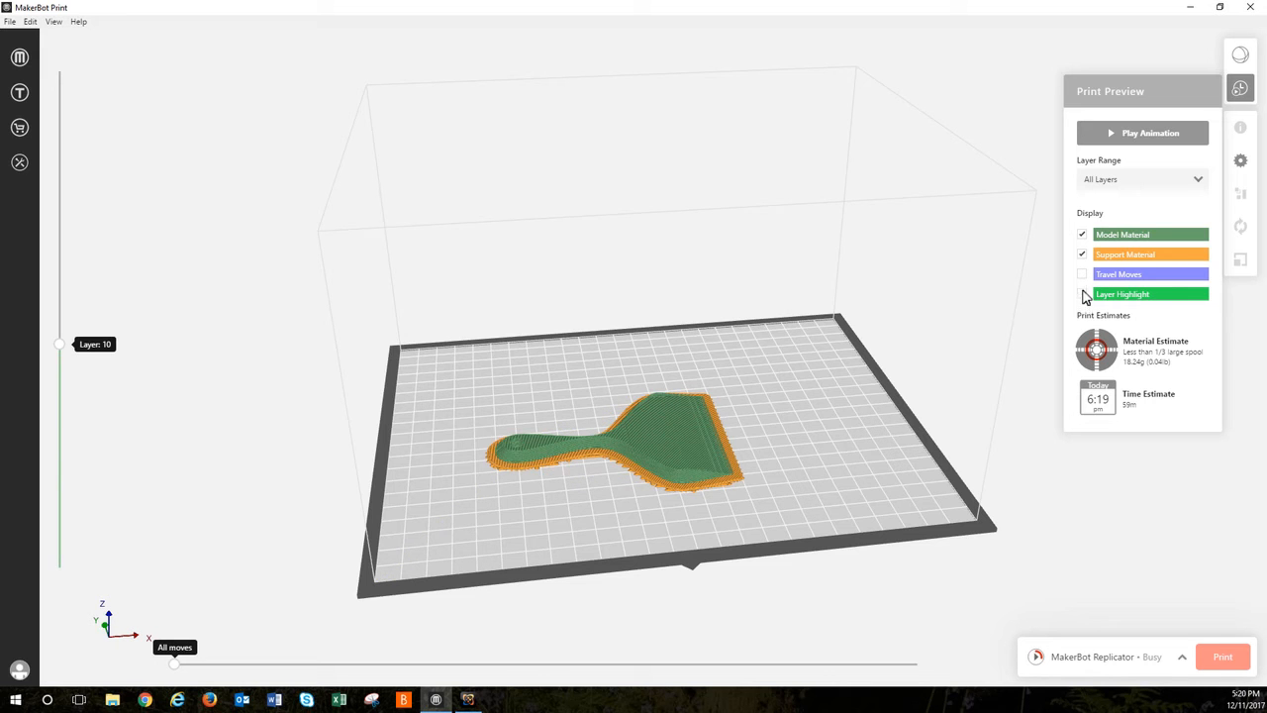
{"action": "left_click", "coordinate": [1083, 295]}
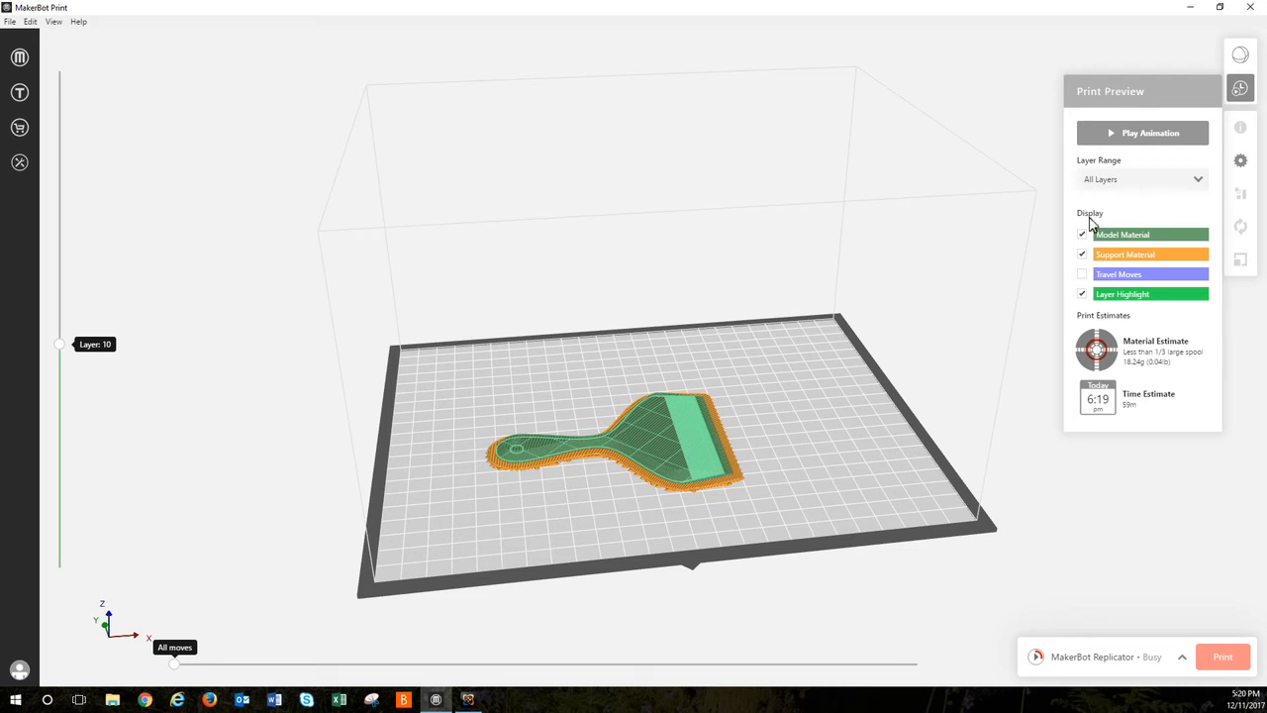
Step: Limit the print preview's layer range to Single and play the scraper's layer-by-layer animation
{"action": "left_click", "coordinate": [1135, 188]}
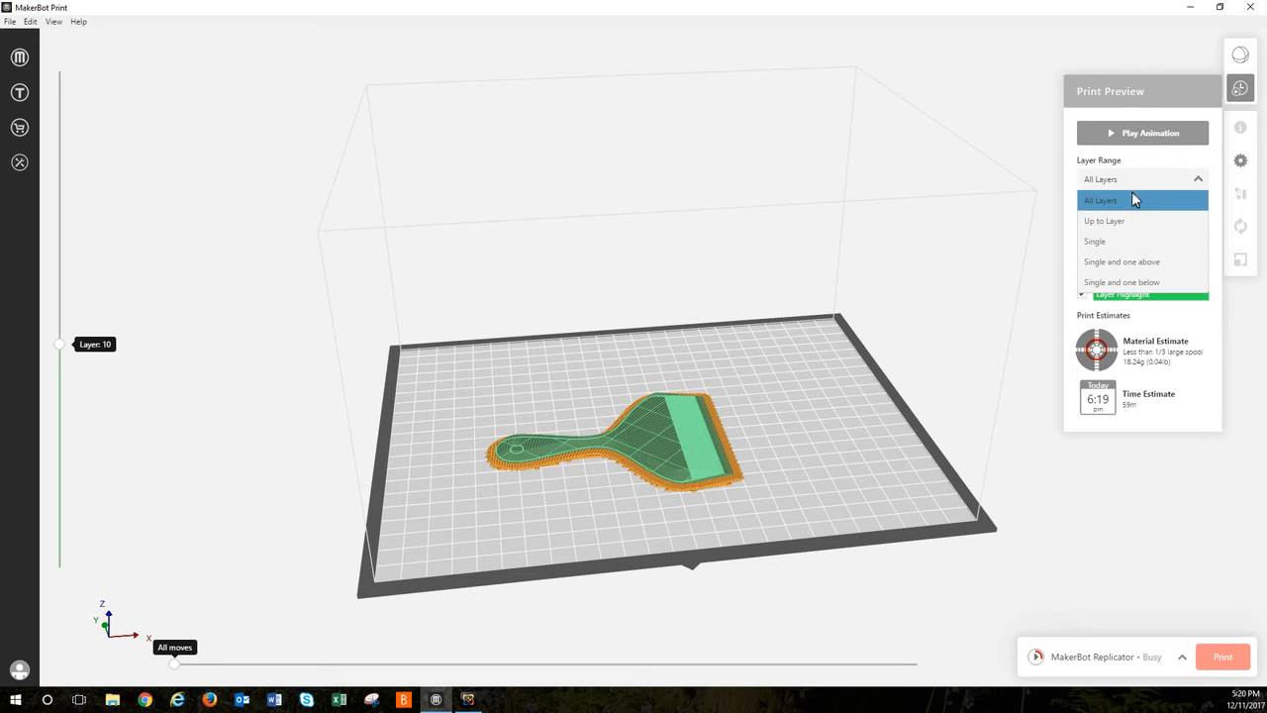
{"action": "left_click", "coordinate": [1123, 240]}
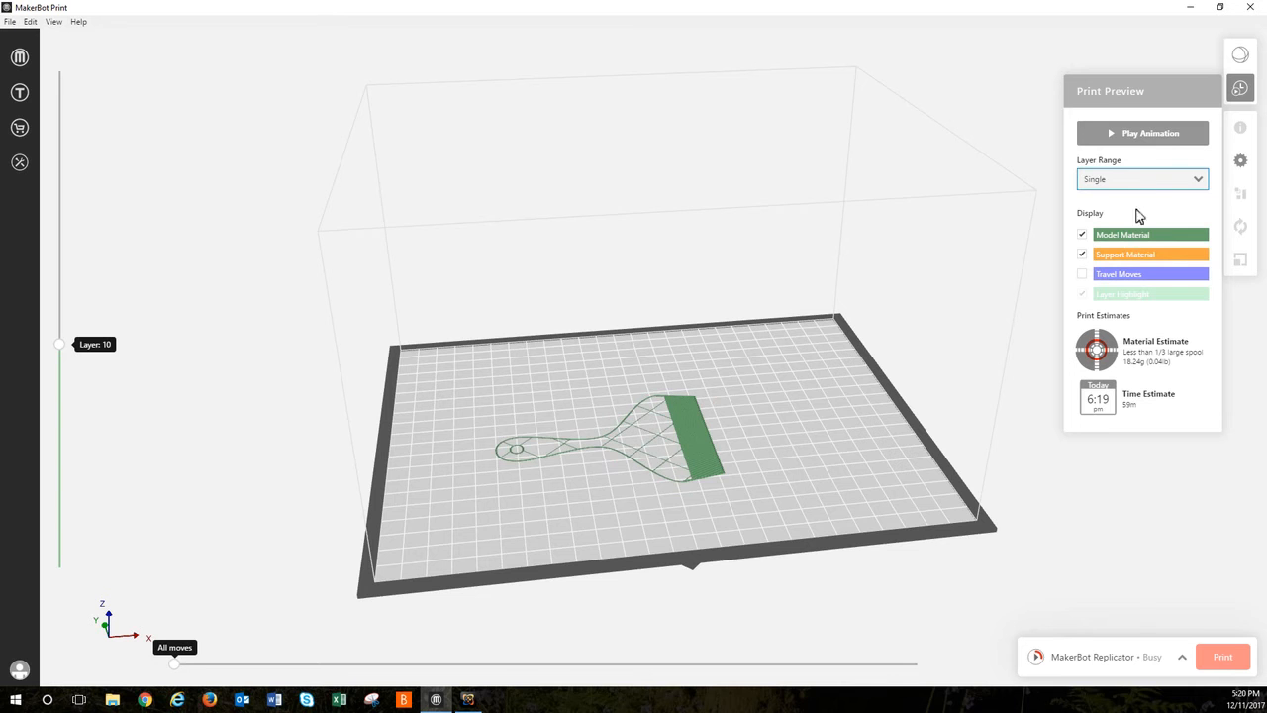
{"action": "left_click", "coordinate": [1109, 132]}
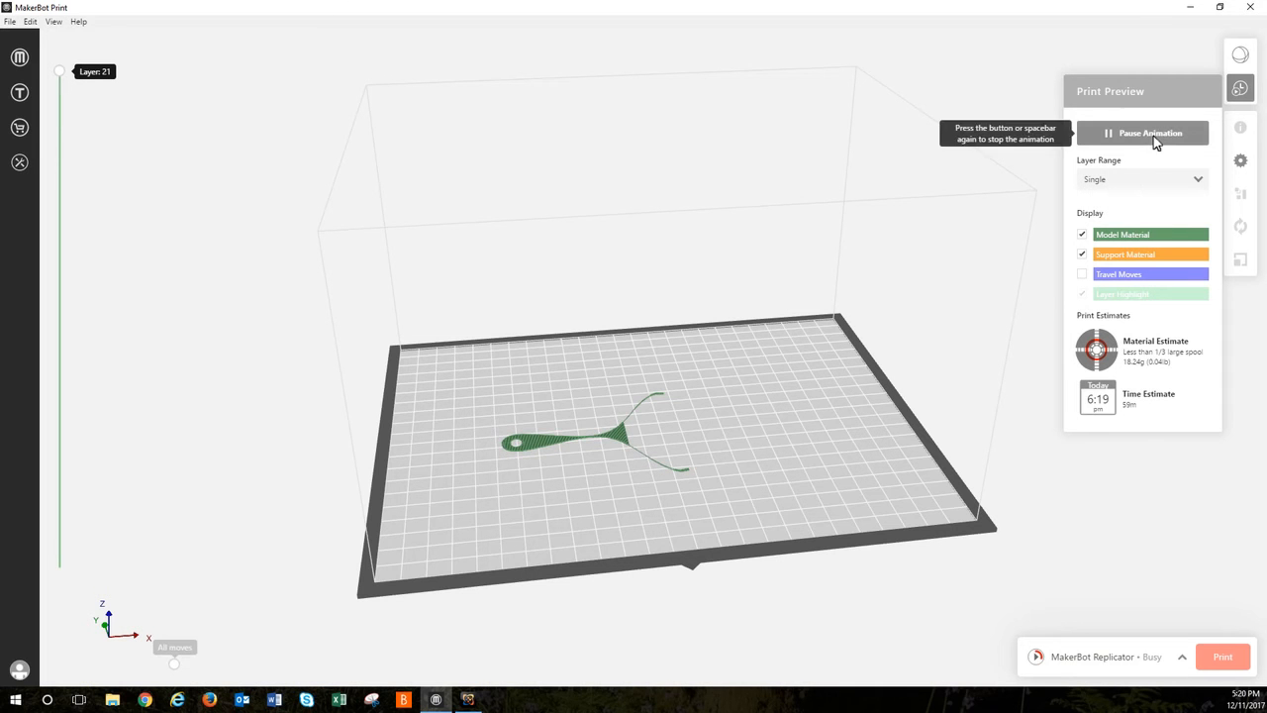
{"action": "left_click", "coordinate": [1153, 136]}
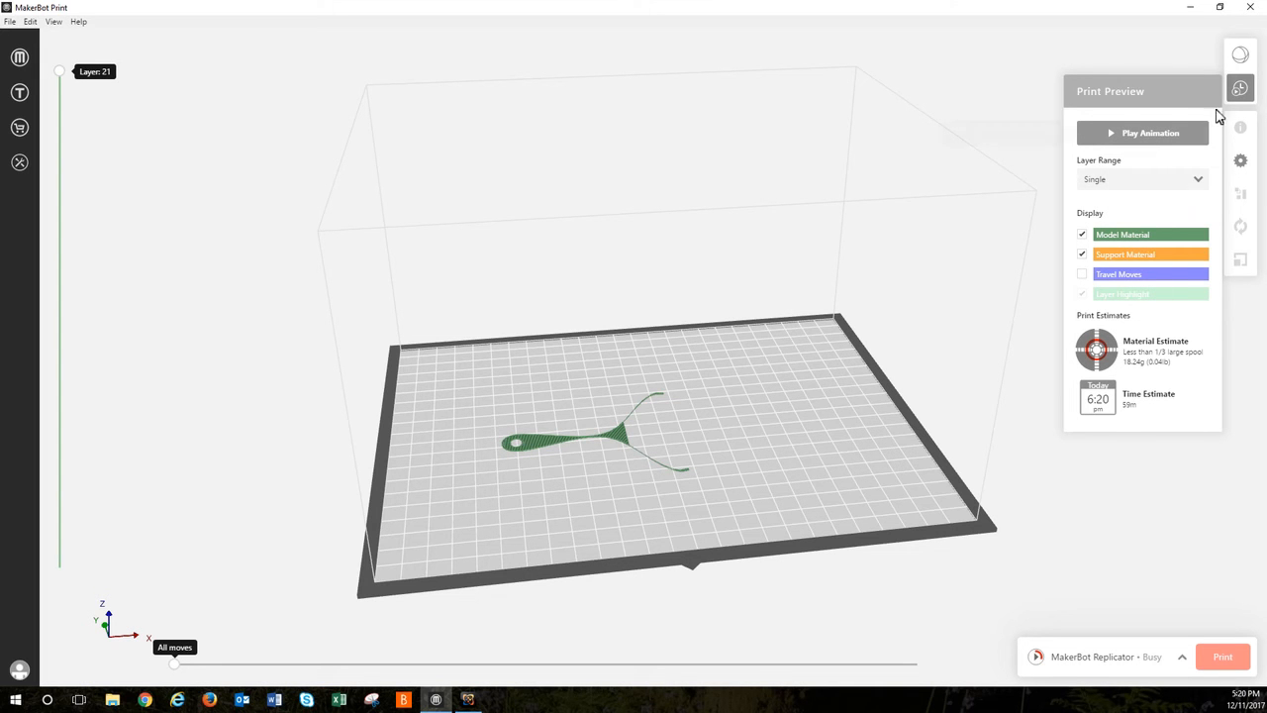
Step: Set the preview's layer range back to All Layers and return to the solid model view
{"action": "left_click", "coordinate": [1182, 175]}
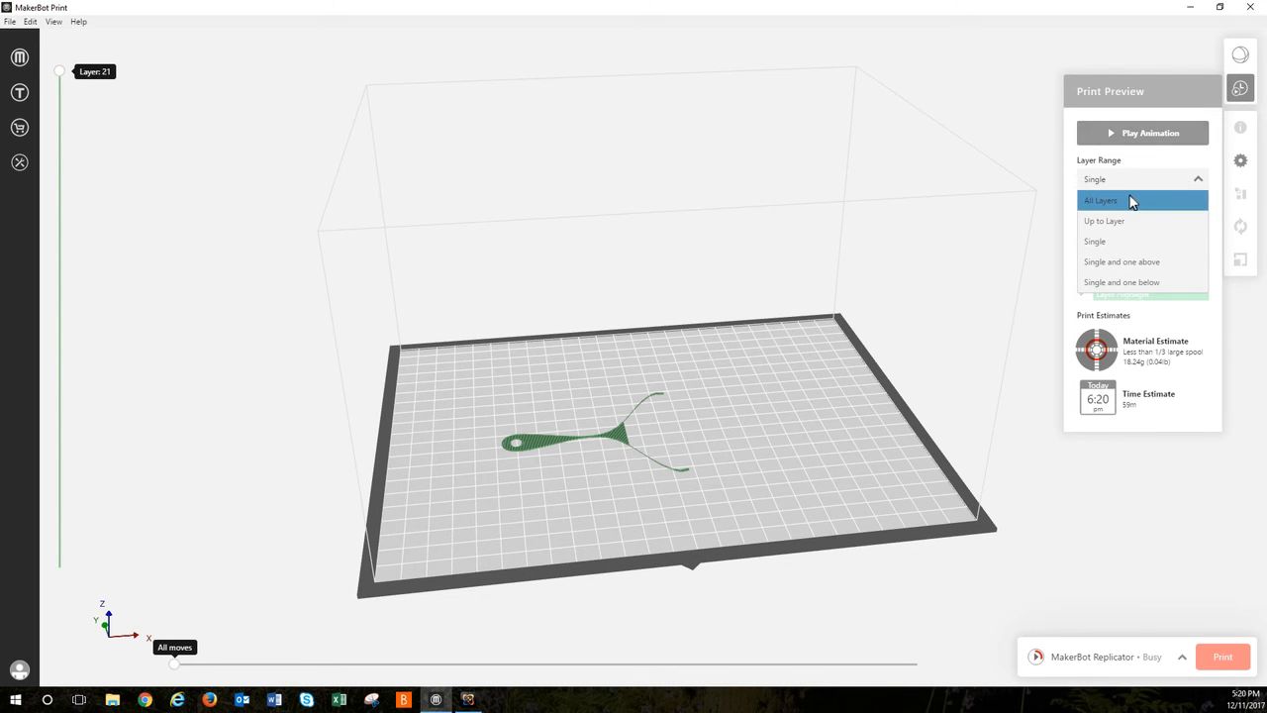
{"action": "left_click", "coordinate": [1135, 201]}
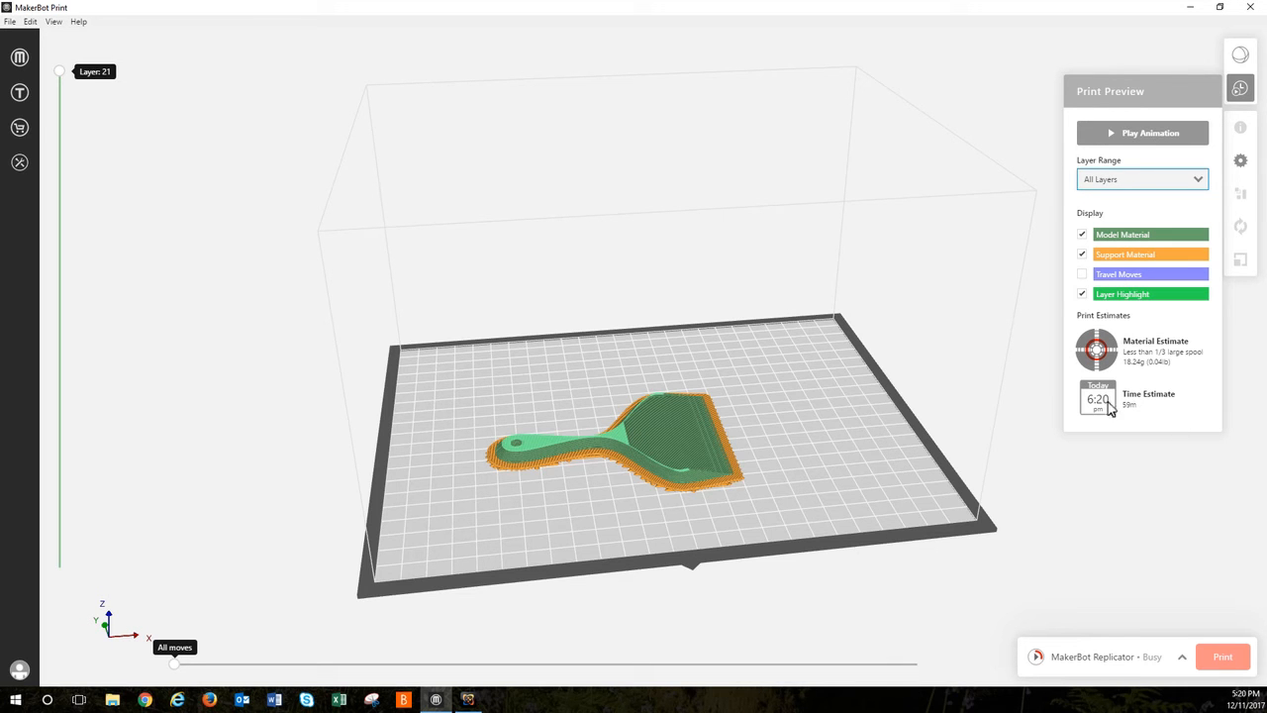
{"action": "left_click", "coordinate": [1246, 91]}
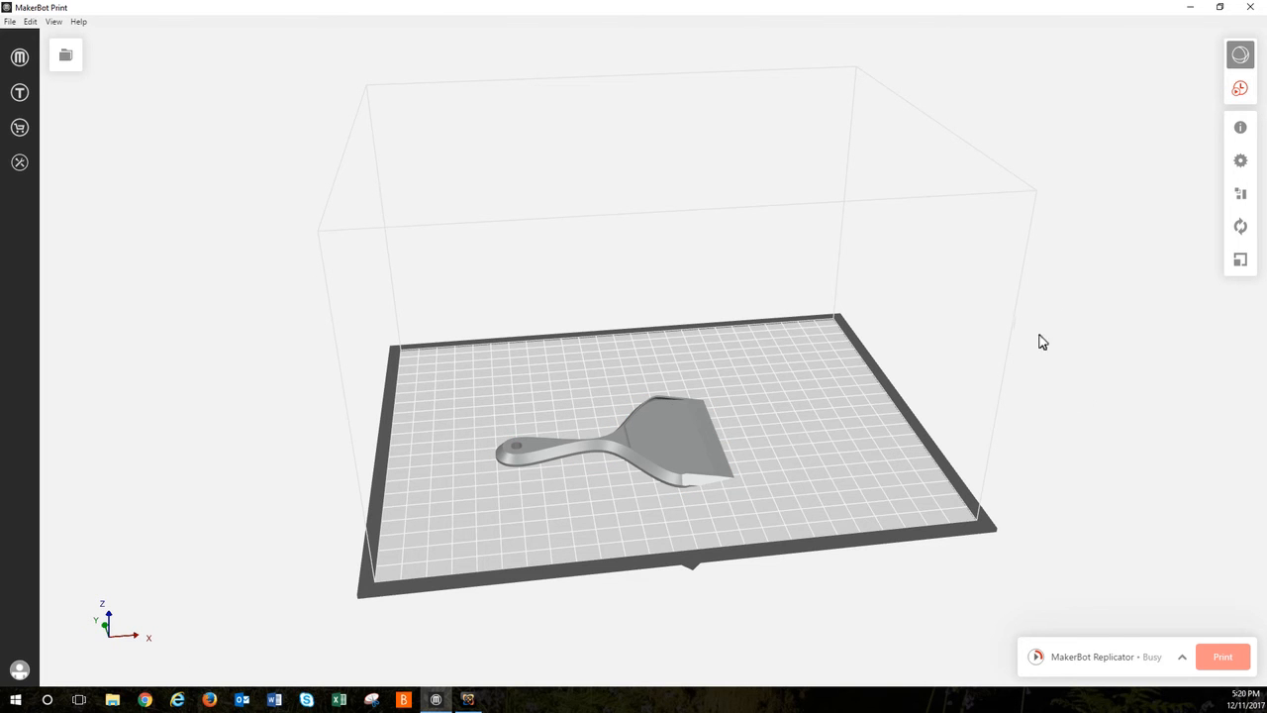
Step: Examine the MakerBot Replicator's camera view and current print progress in the printer list, and close its details
{"action": "left_click", "coordinate": [1180, 660]}
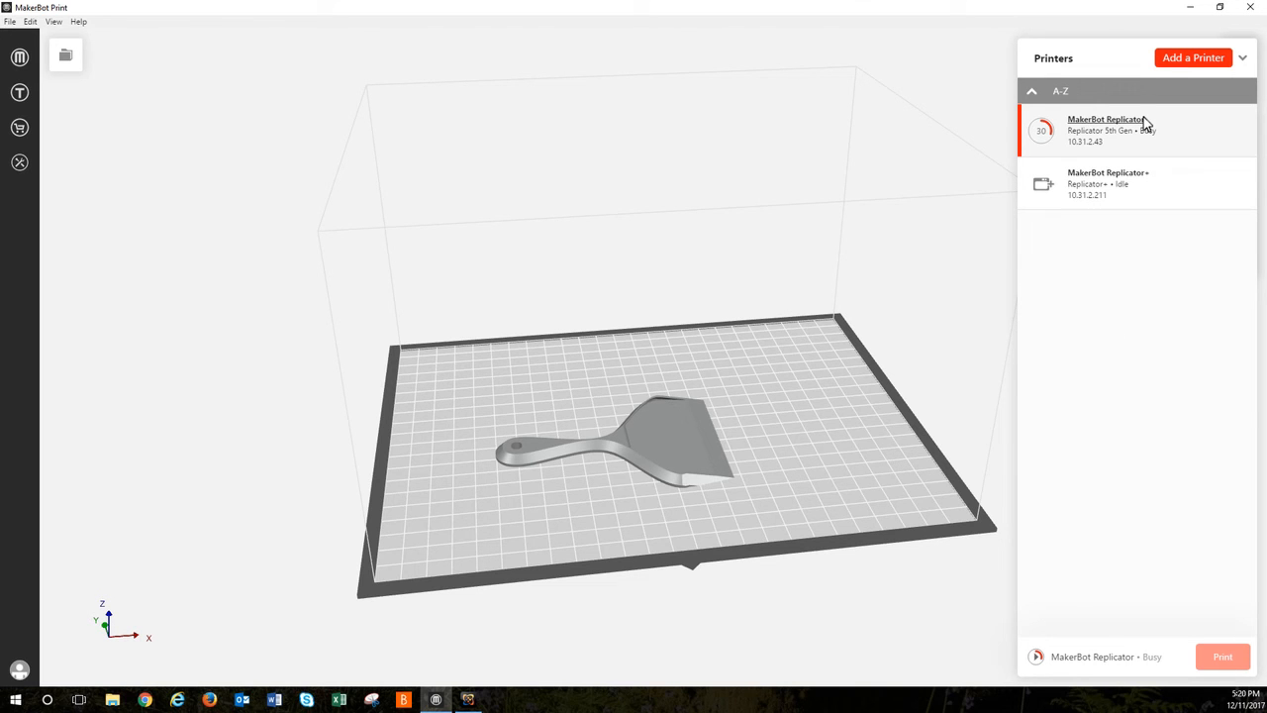
{"action": "left_click", "coordinate": [1144, 116]}
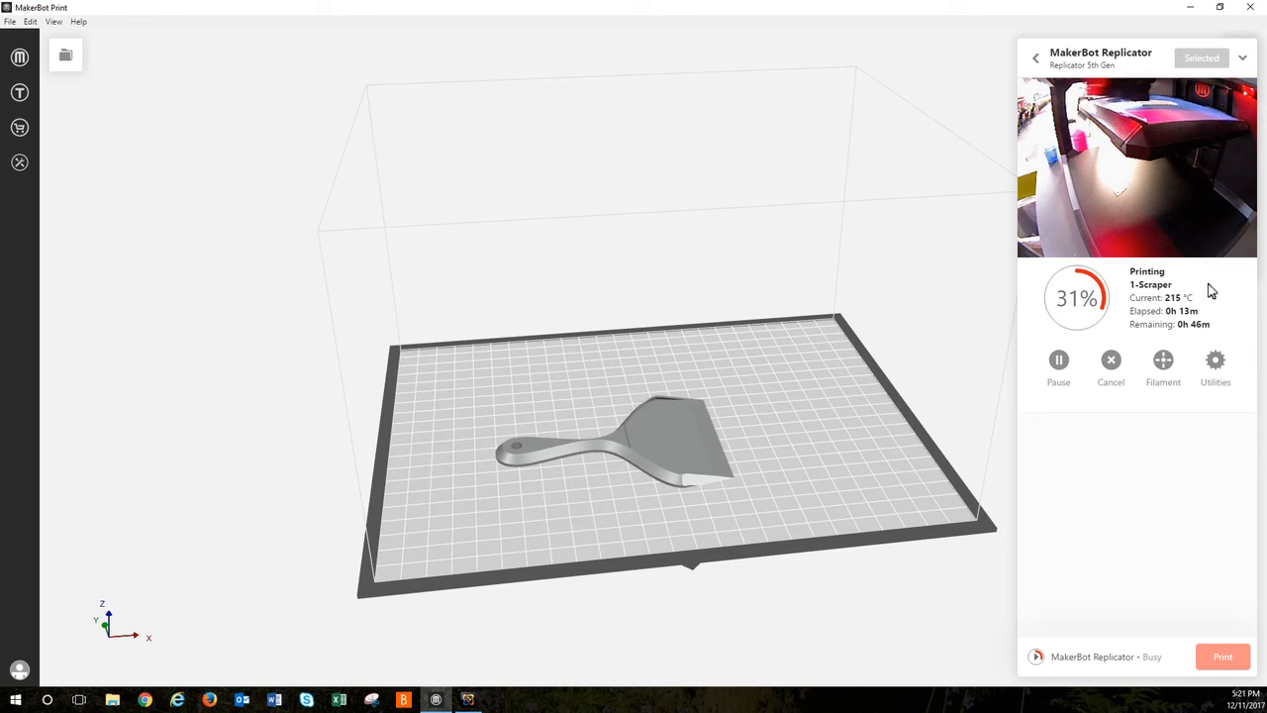
{"action": "left_click", "coordinate": [1244, 59]}
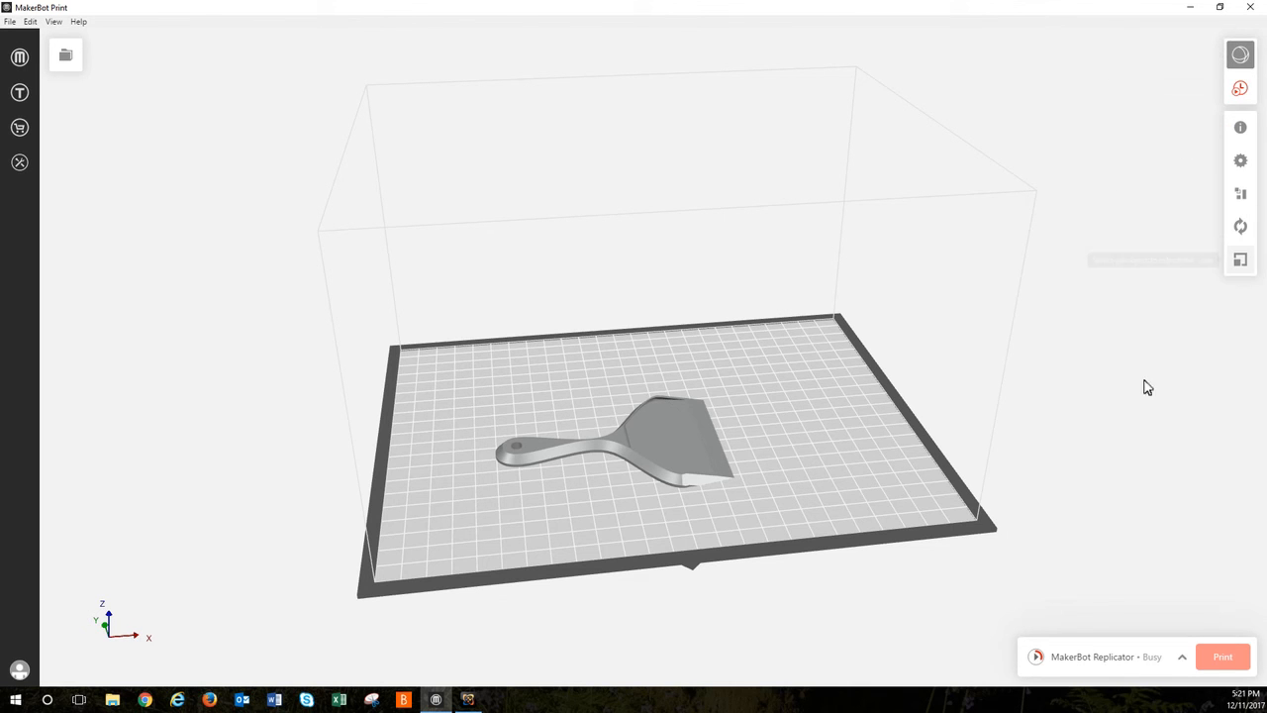